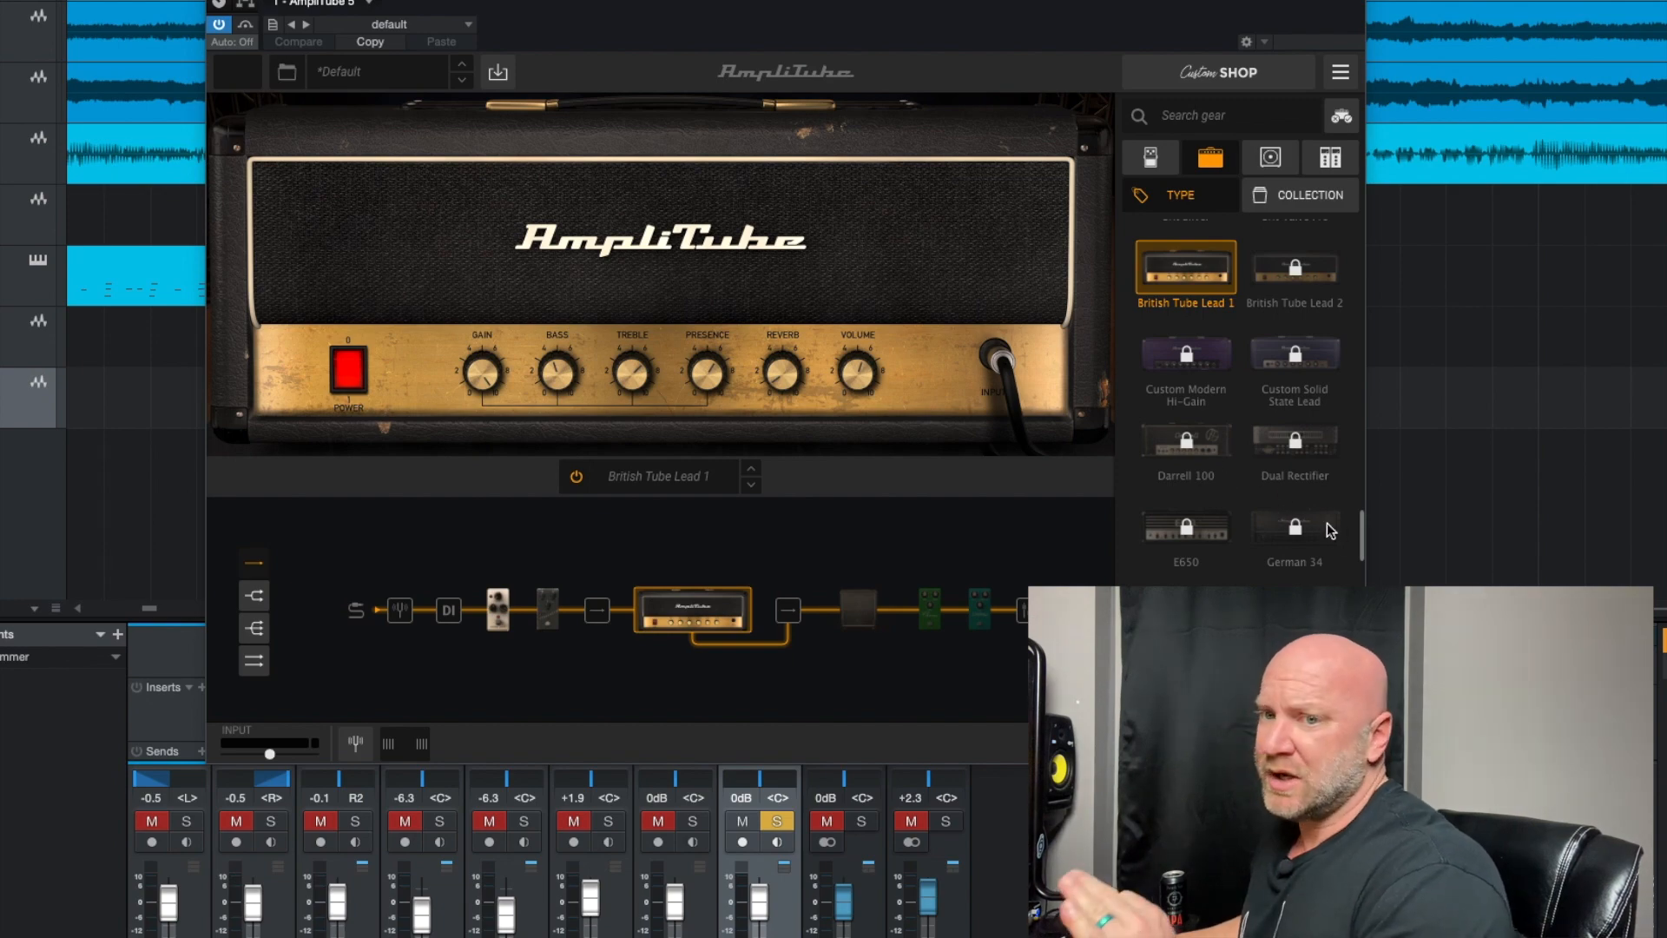
Browse the amp library up to the clean category and load an unlocked American Tube Clean amp into the chain
drag(1363, 536, 1373, 271)
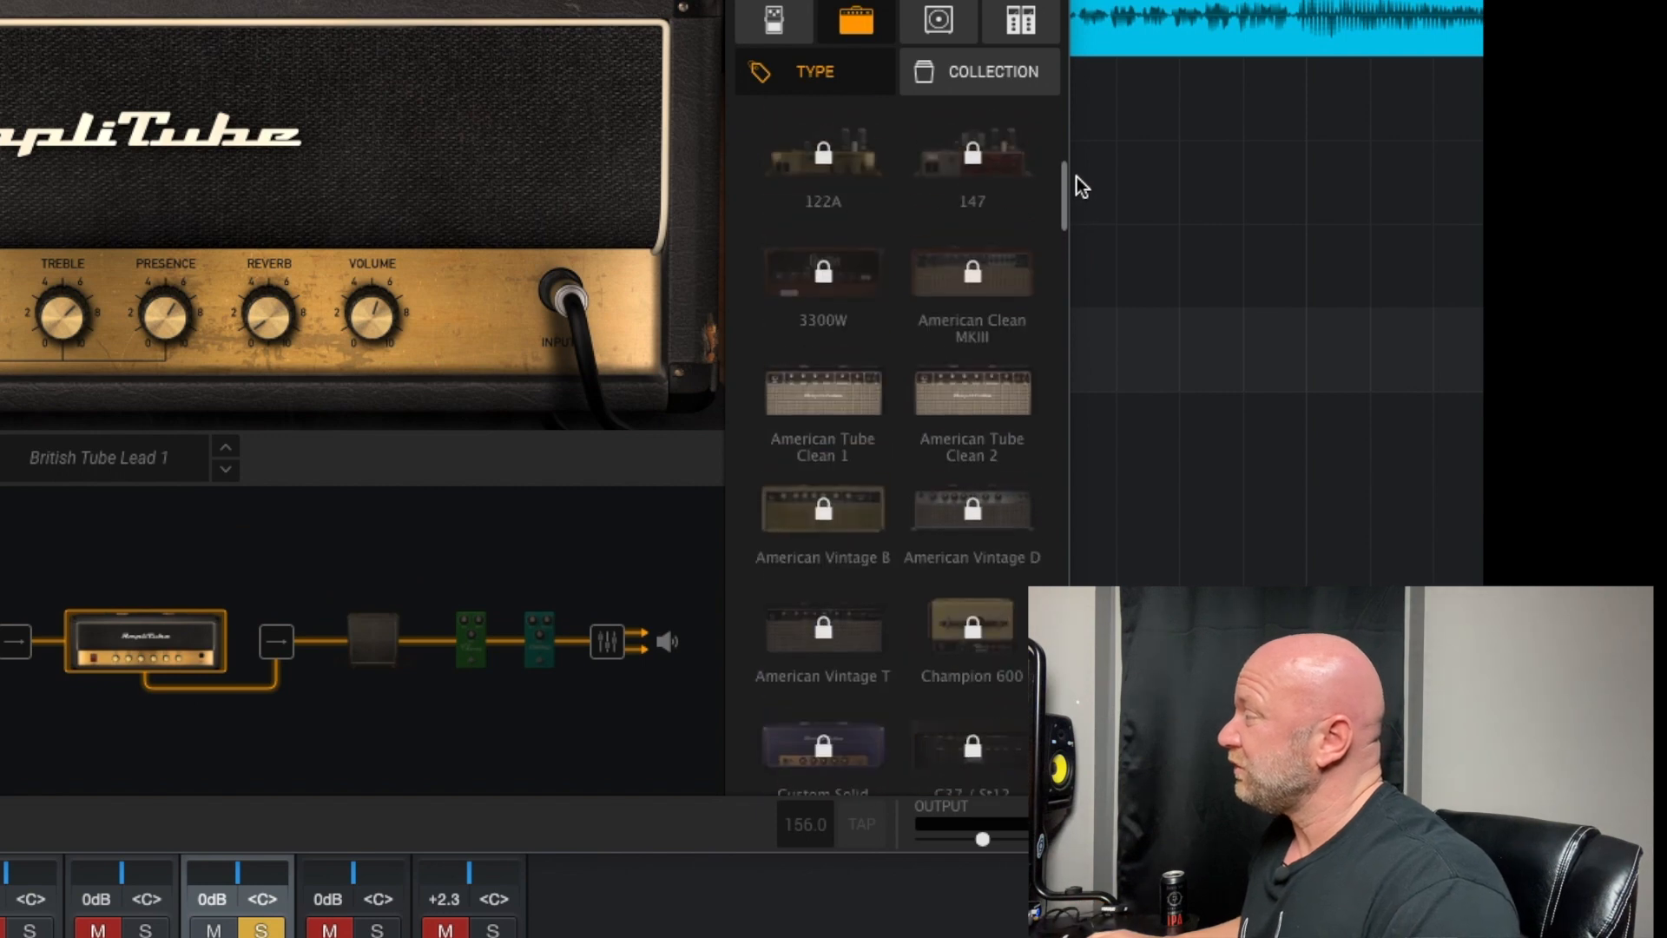
mouse_move(1076, 176)
mouse_down()
mouse_move(1077, 122)
mouse_move(1063, 190)
mouse_up()
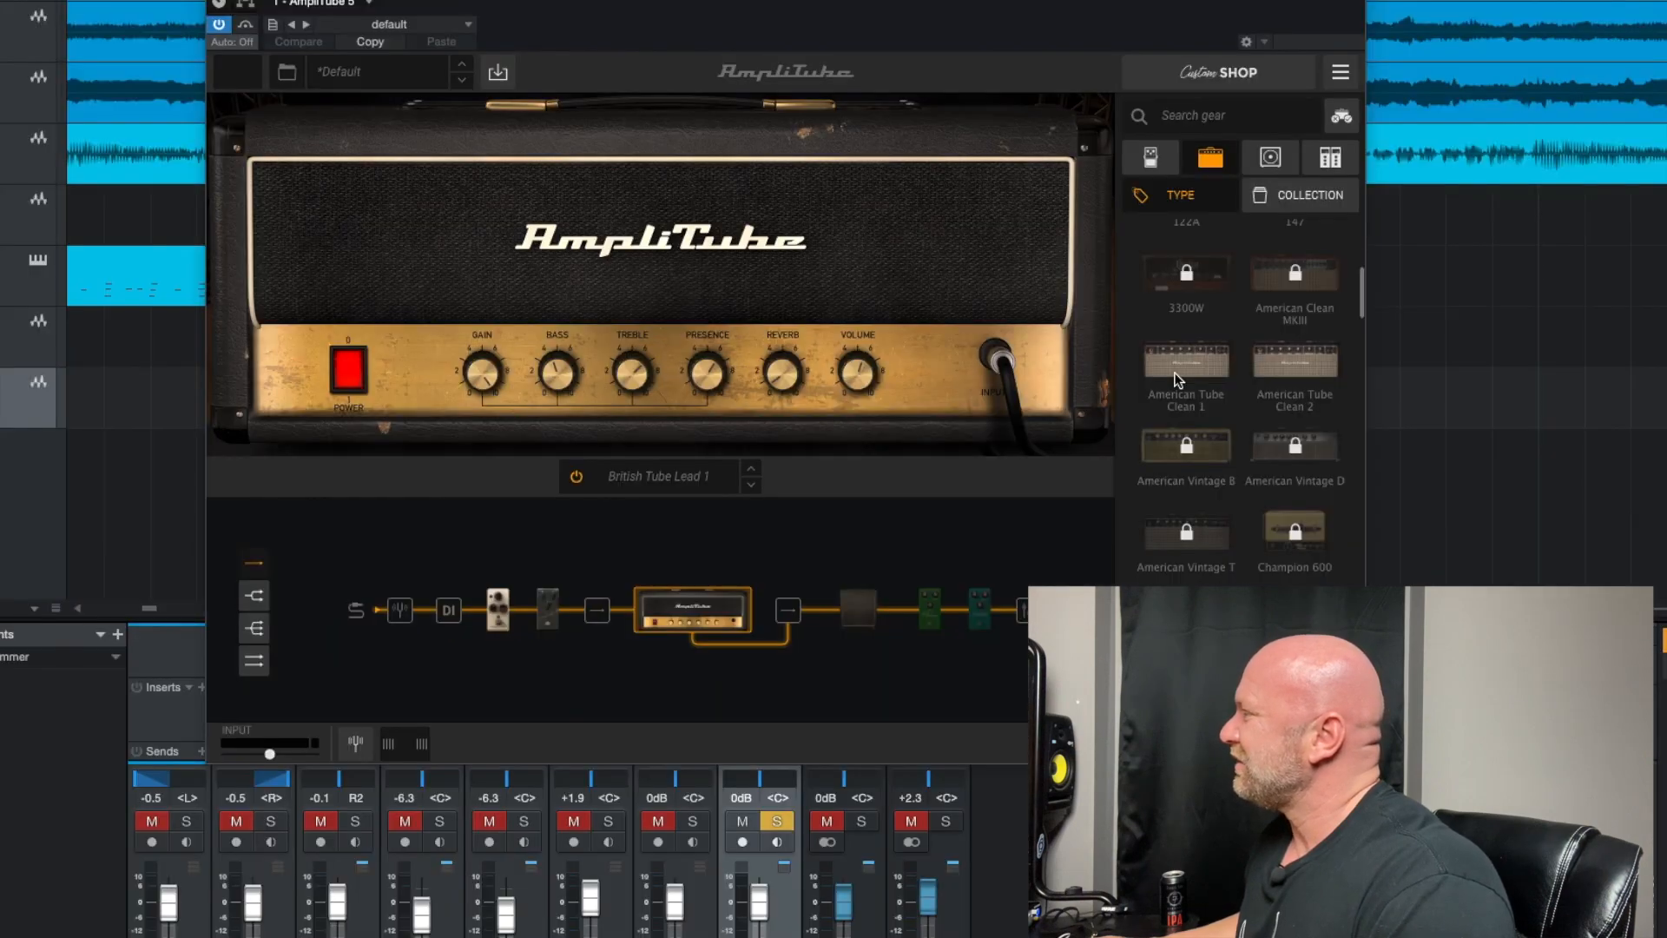
click(1177, 380)
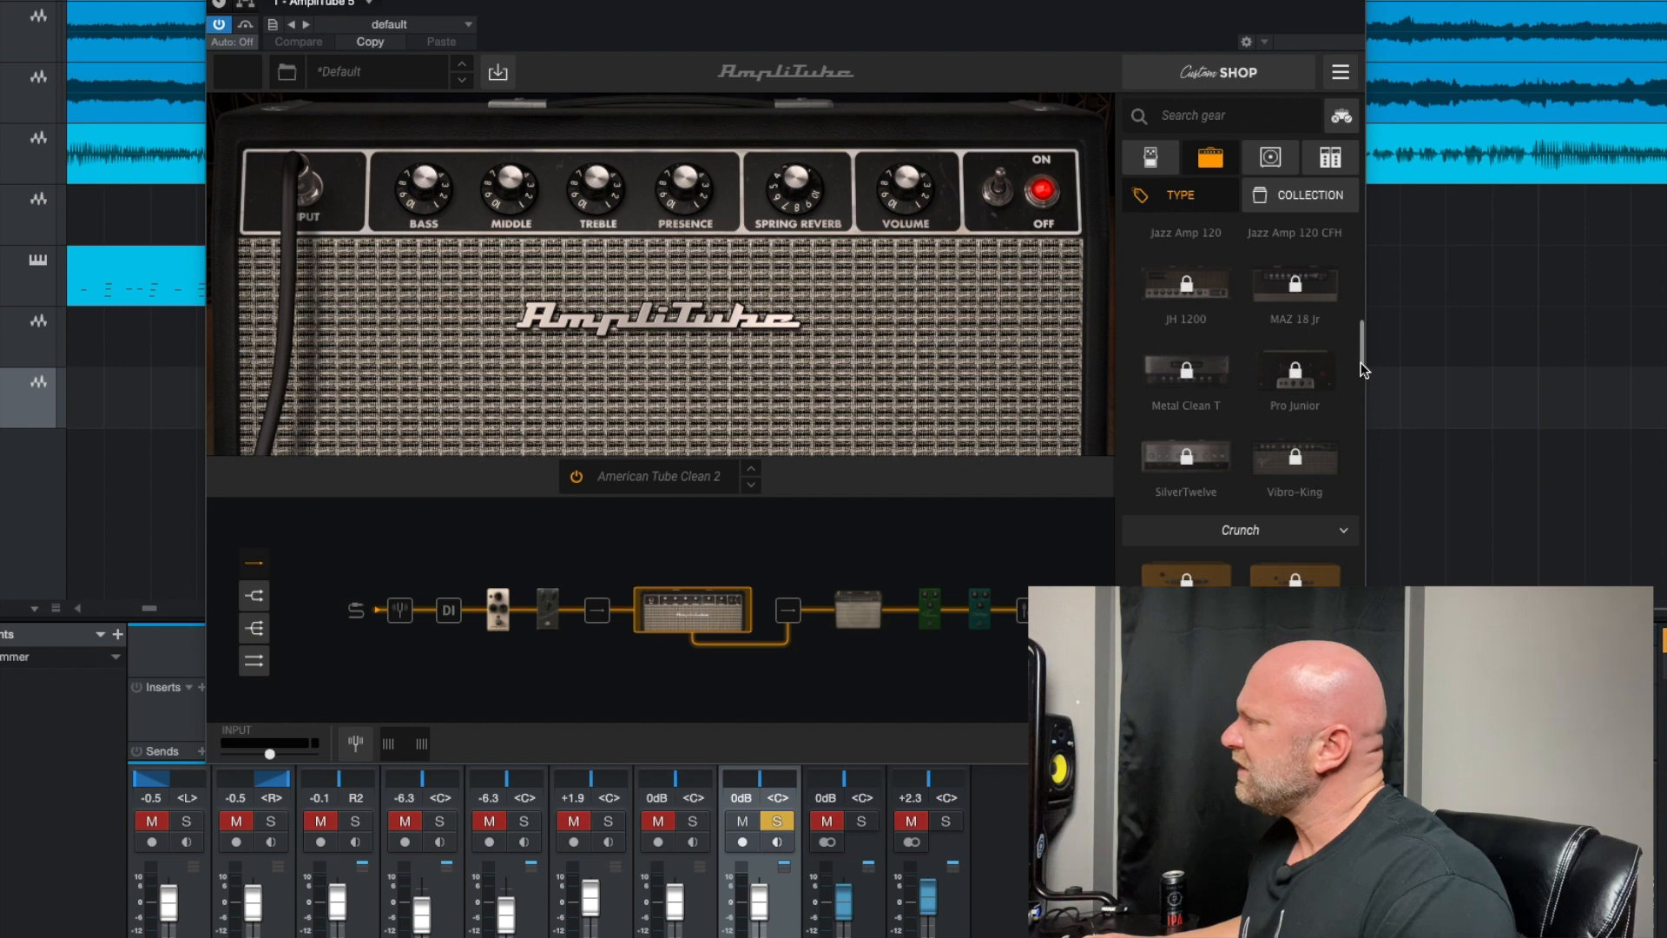
Replace the amp in the chain with the Brit 8000 from the lead amps
drag(1360, 362, 1356, 437)
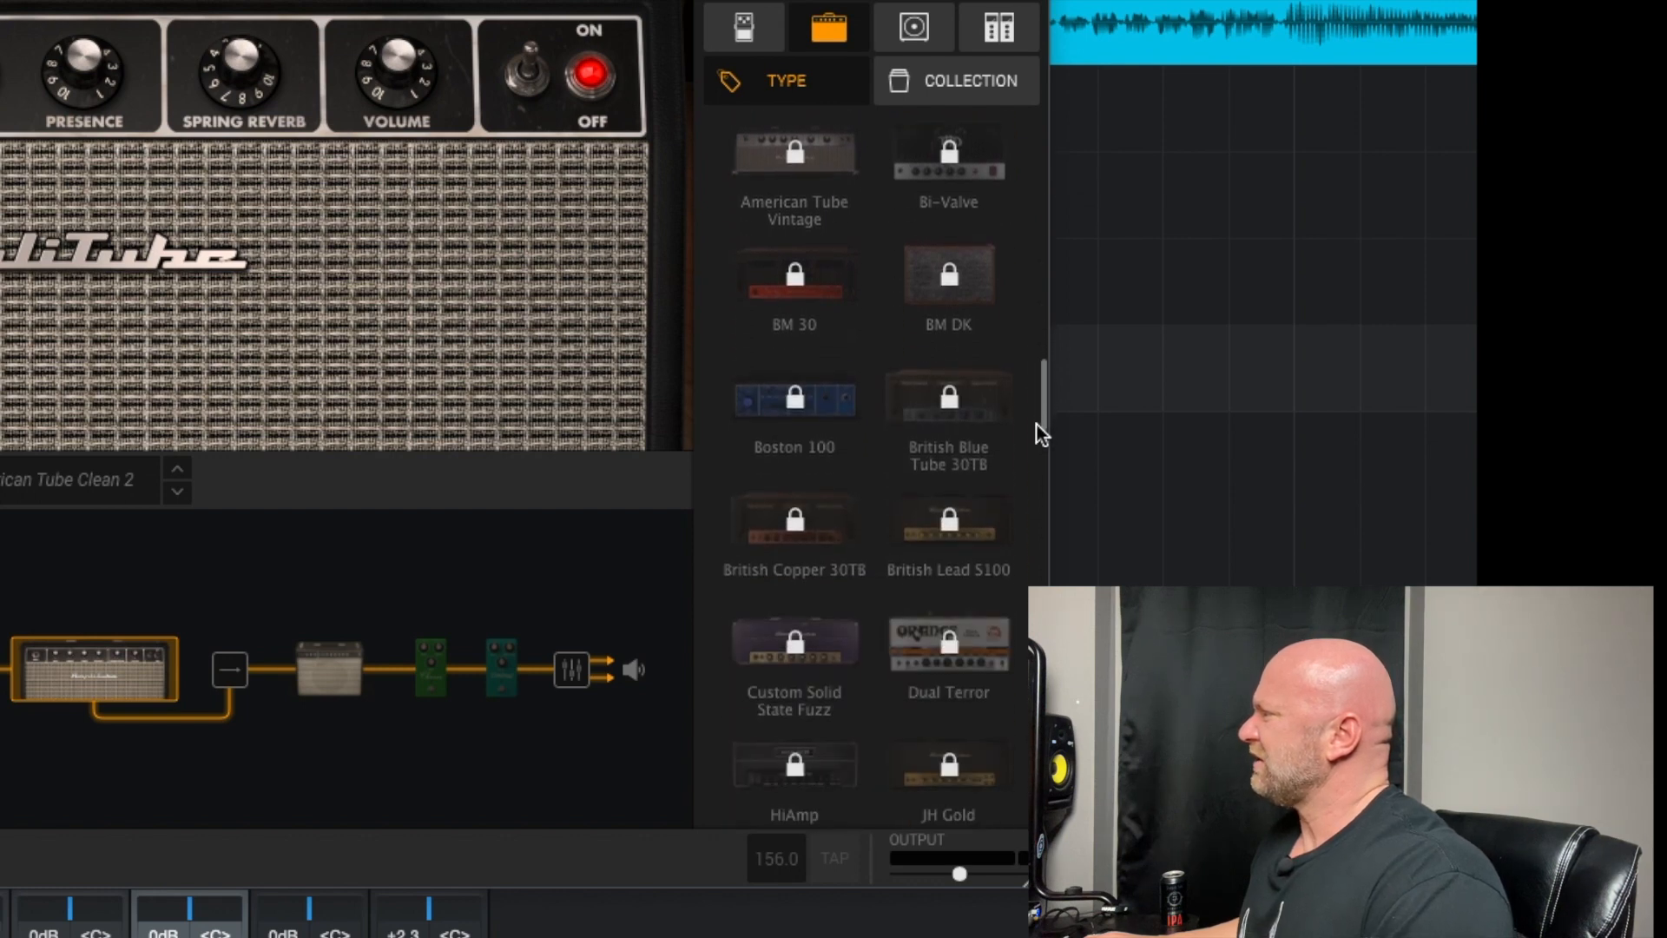
drag(1036, 424, 1036, 558)
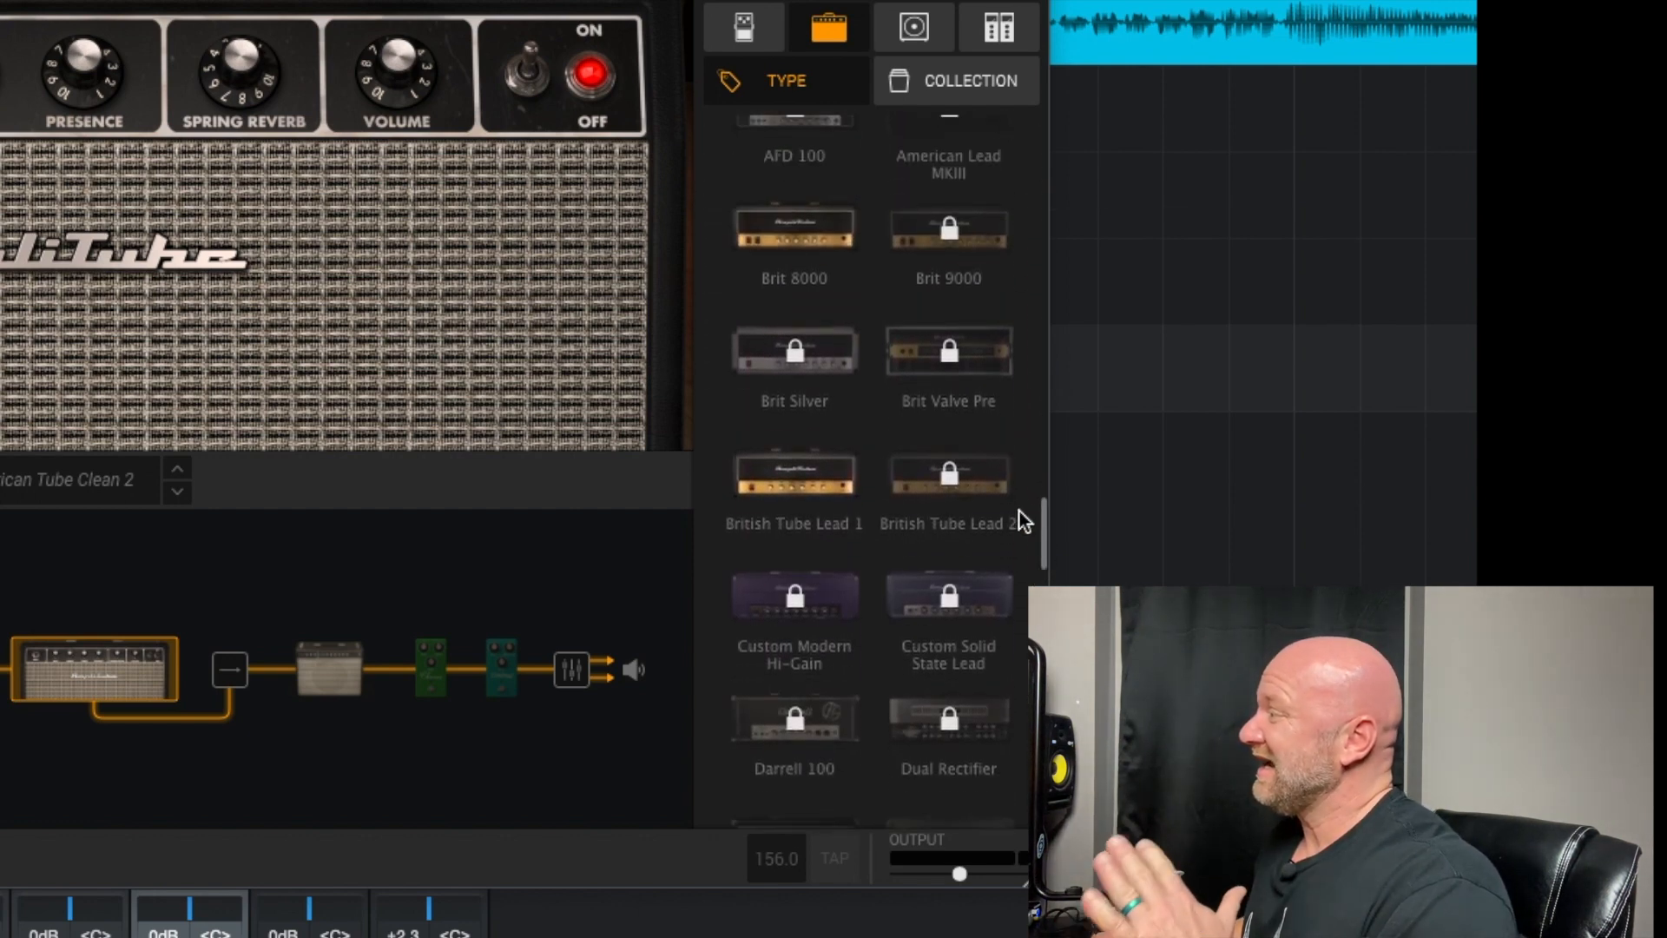
click(810, 243)
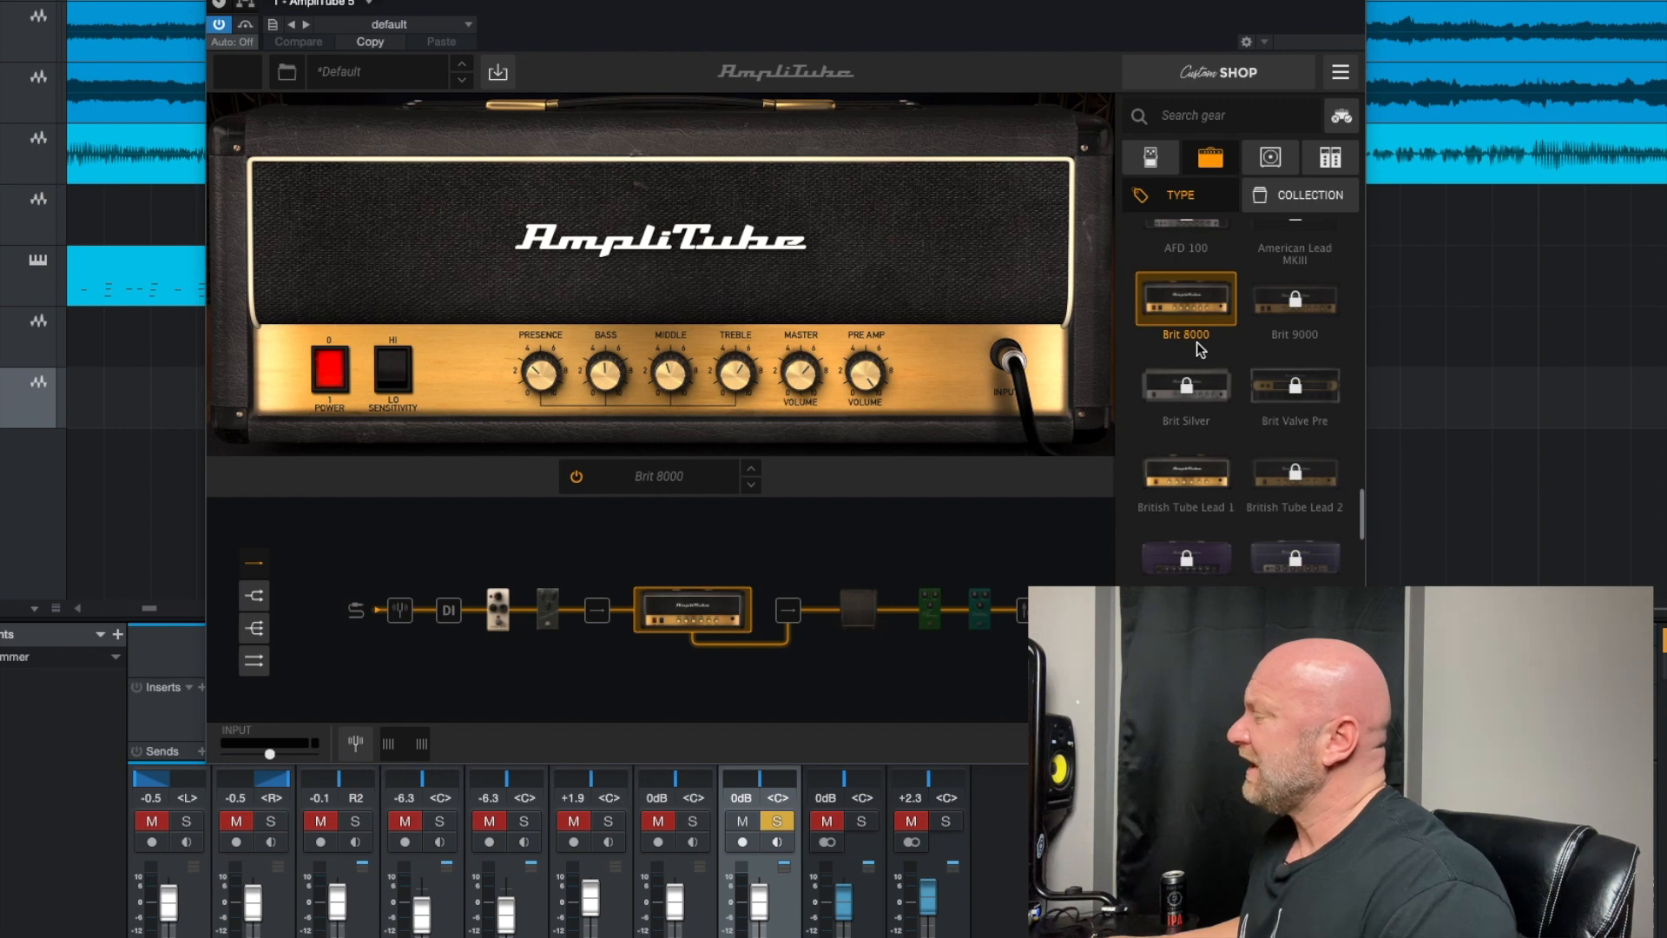
Load the British Tube Lead 1 amp and look through the rest of the amp library
click(1206, 473)
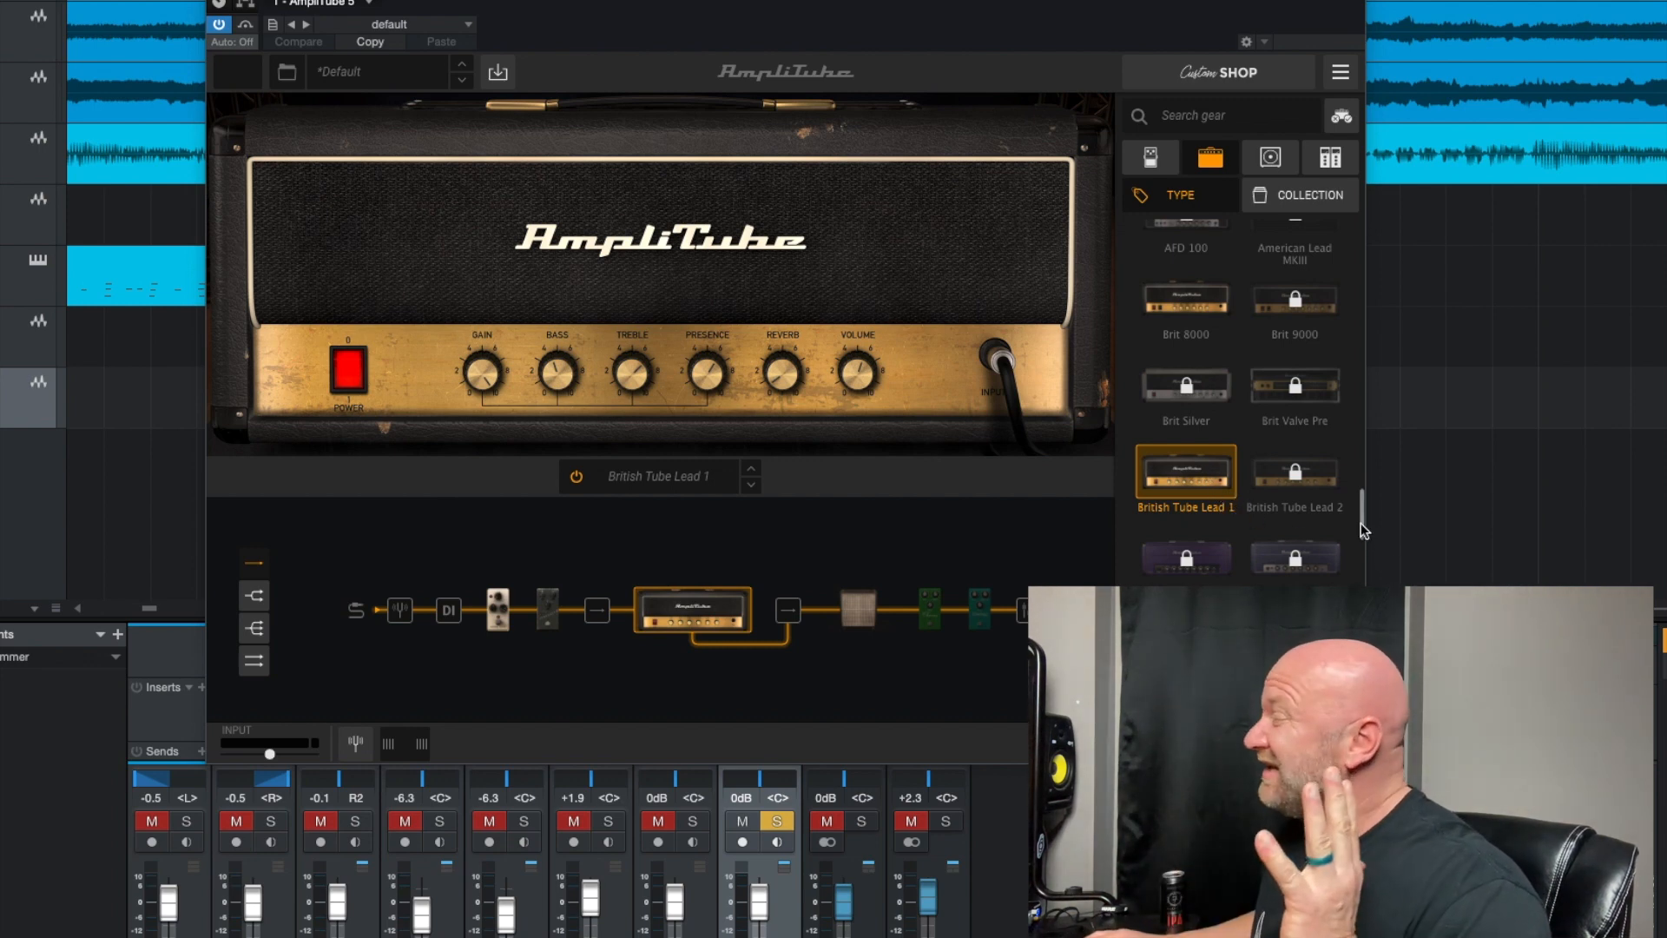
drag(1361, 523, 1345, 721)
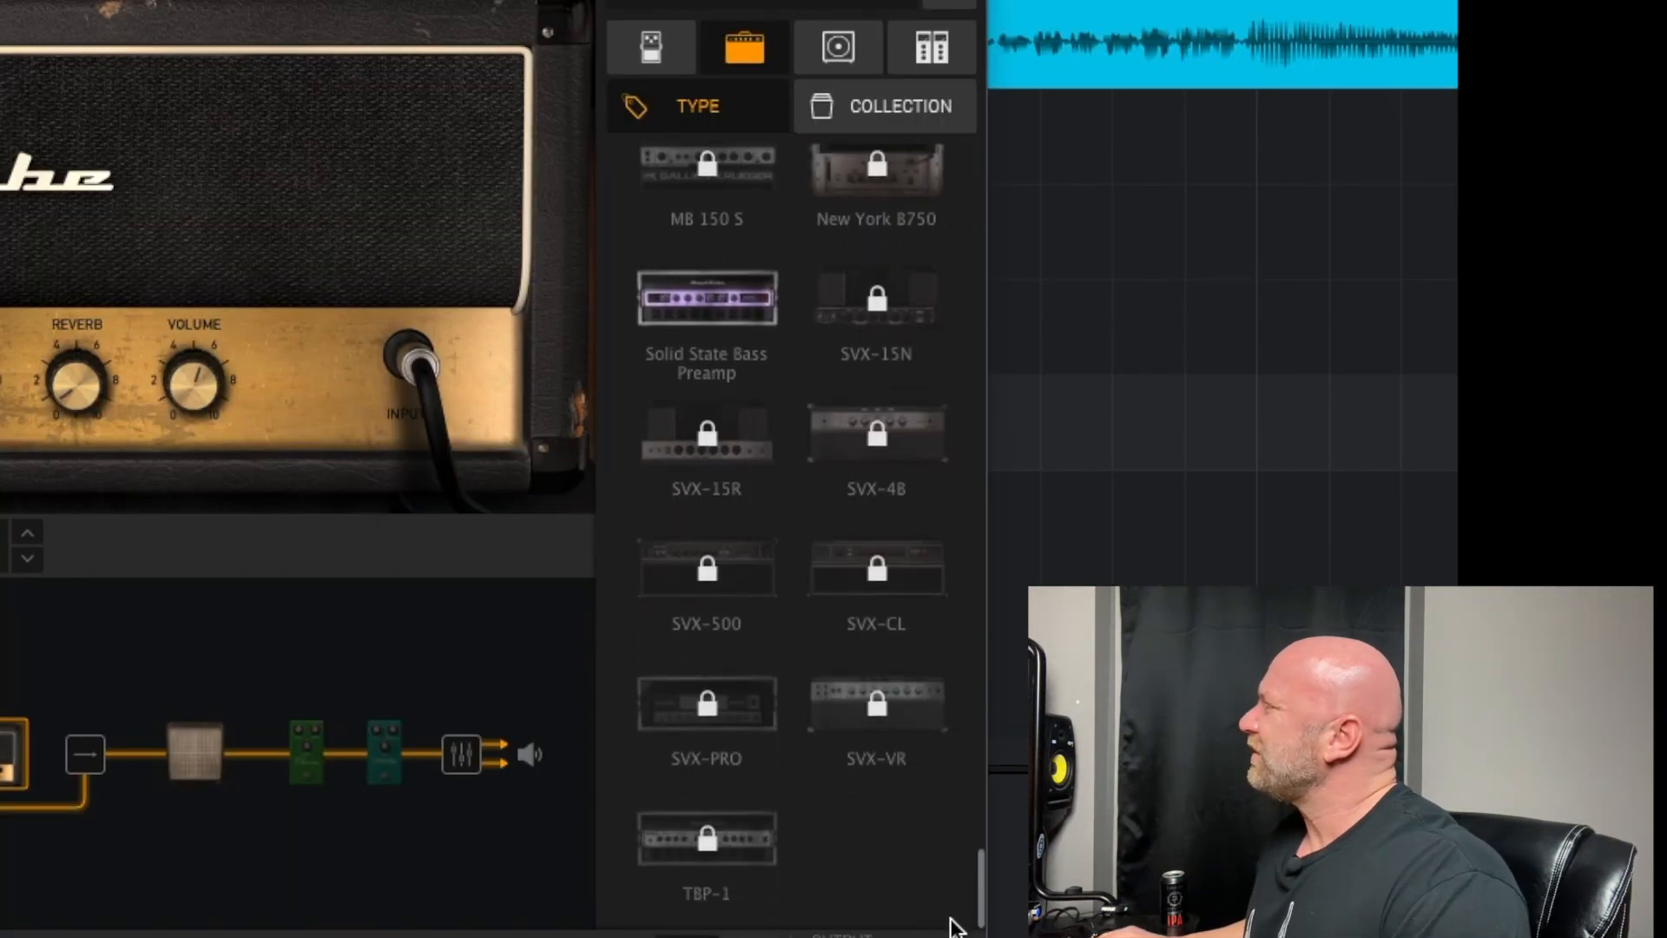
drag(951, 928, 985, 252)
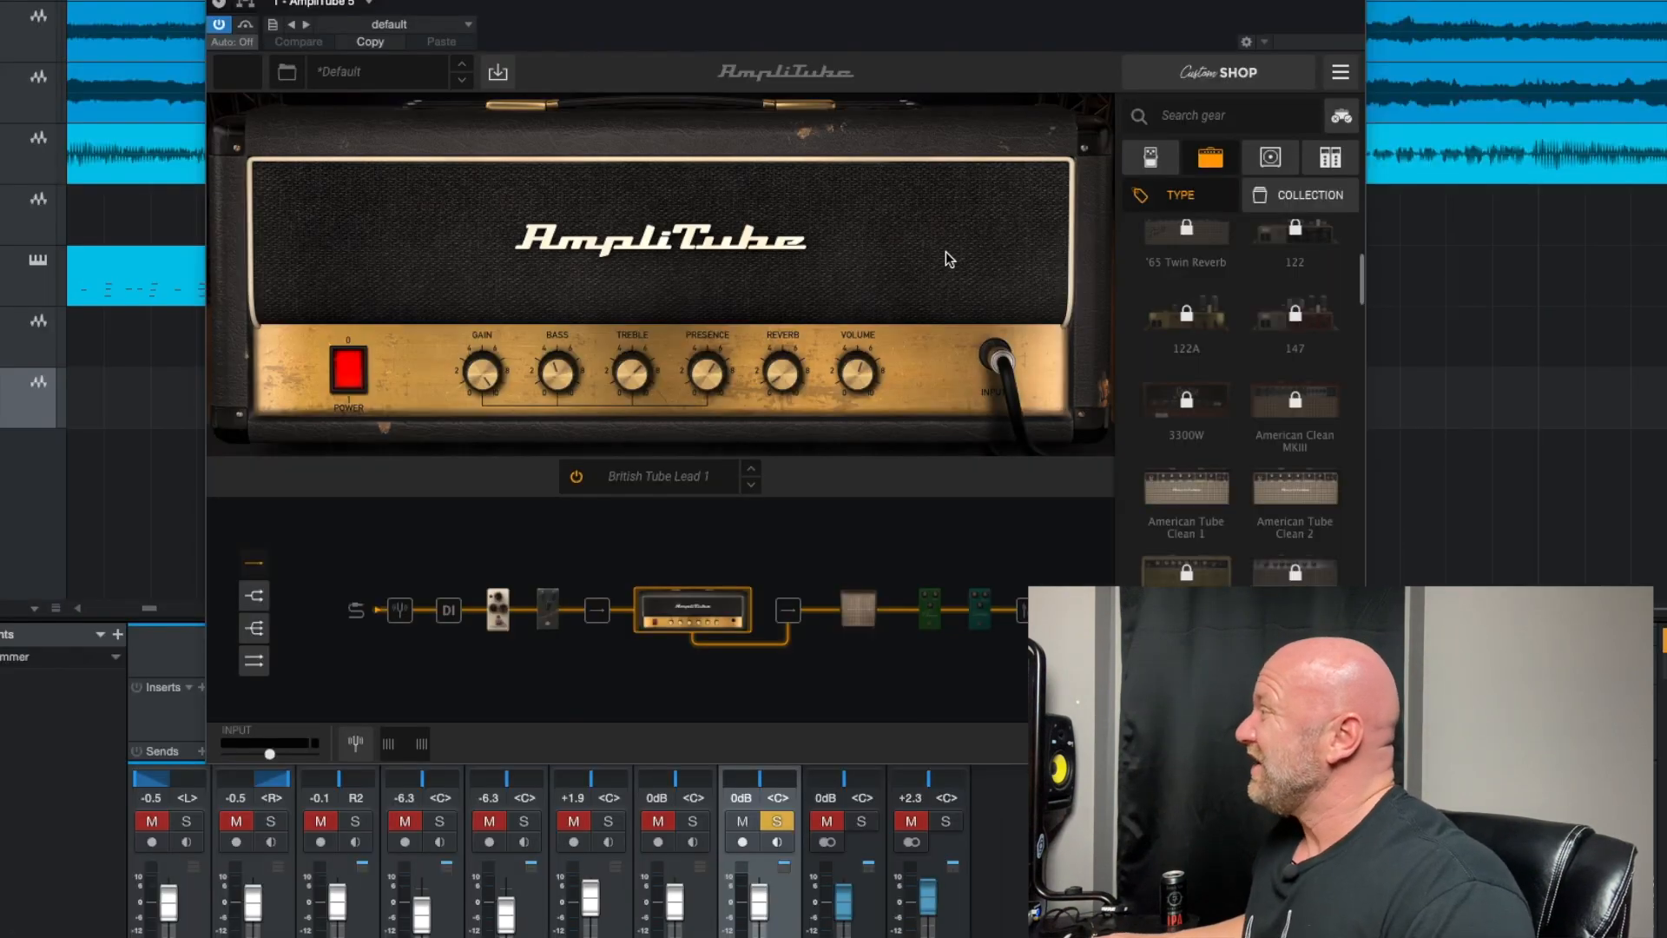
Show the Noise Gate pedal in the signal chain and examine the stompbox library from the Delay to the Other category
click(1144, 160)
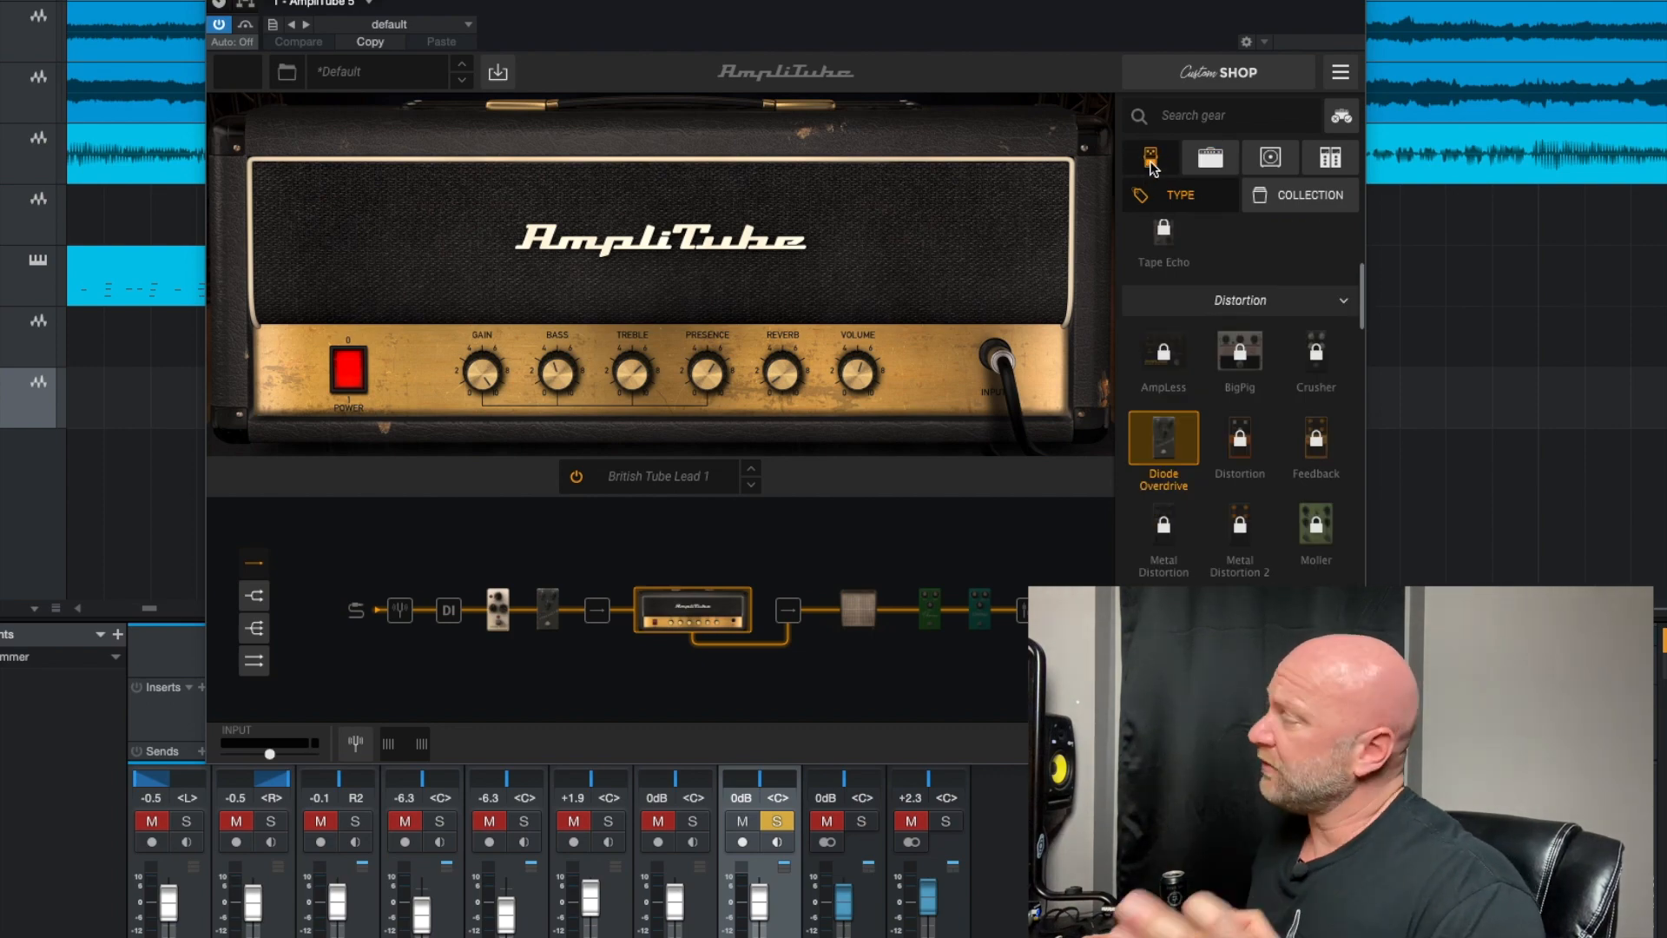
click(498, 618)
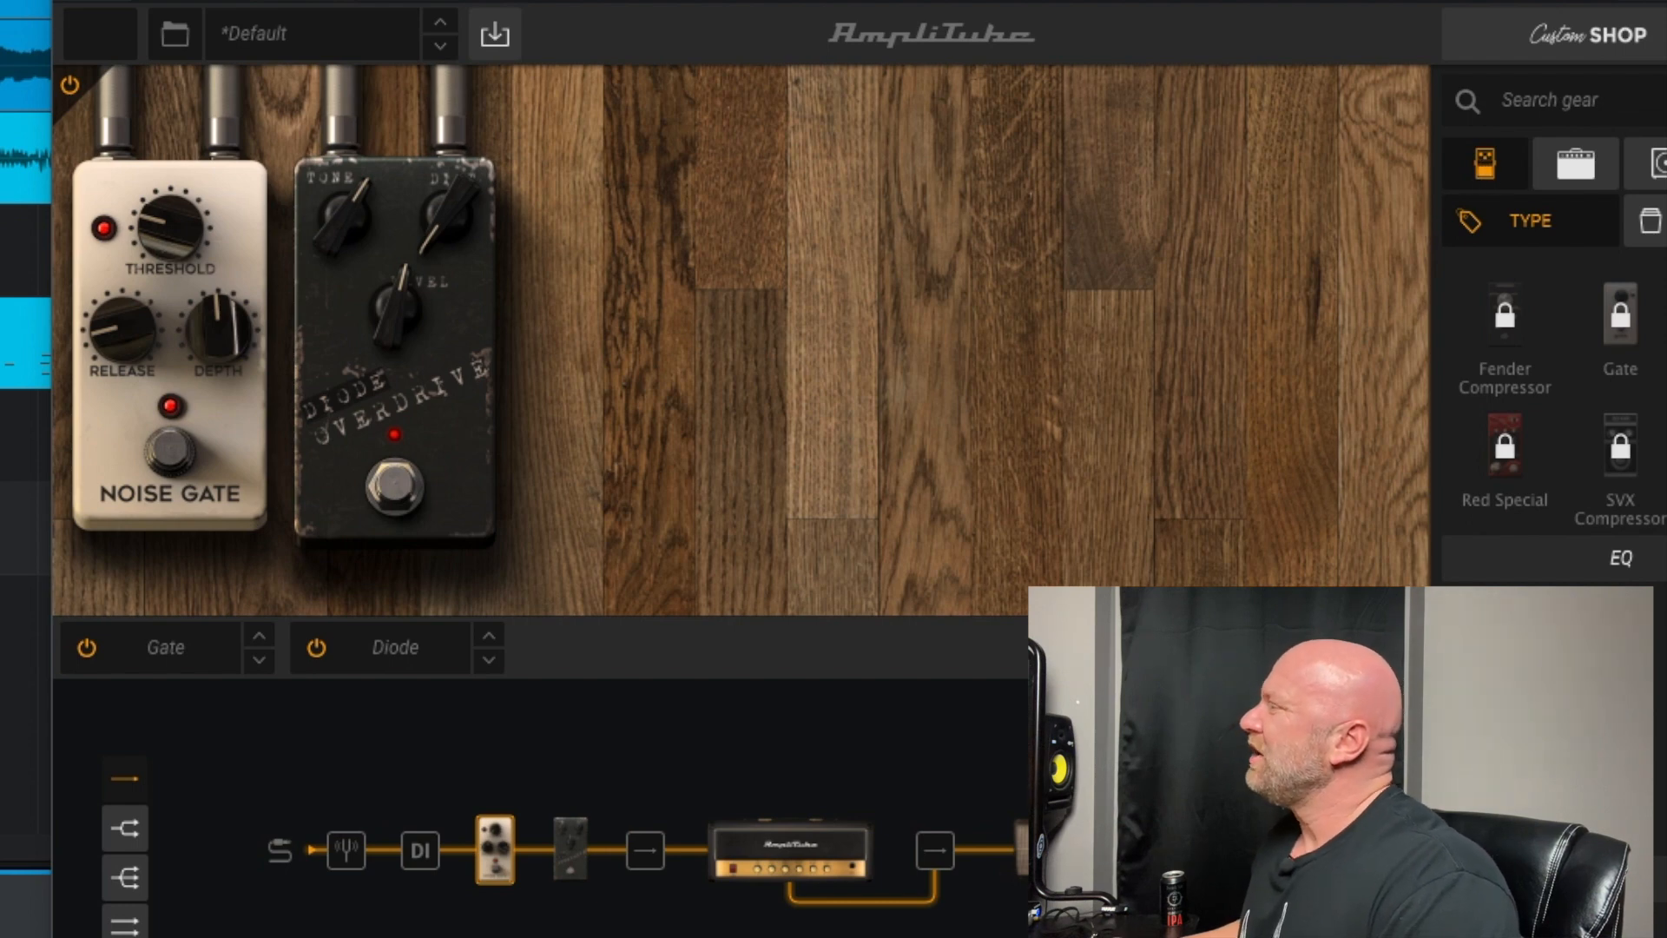
scroll(1554, 417, down, 10)
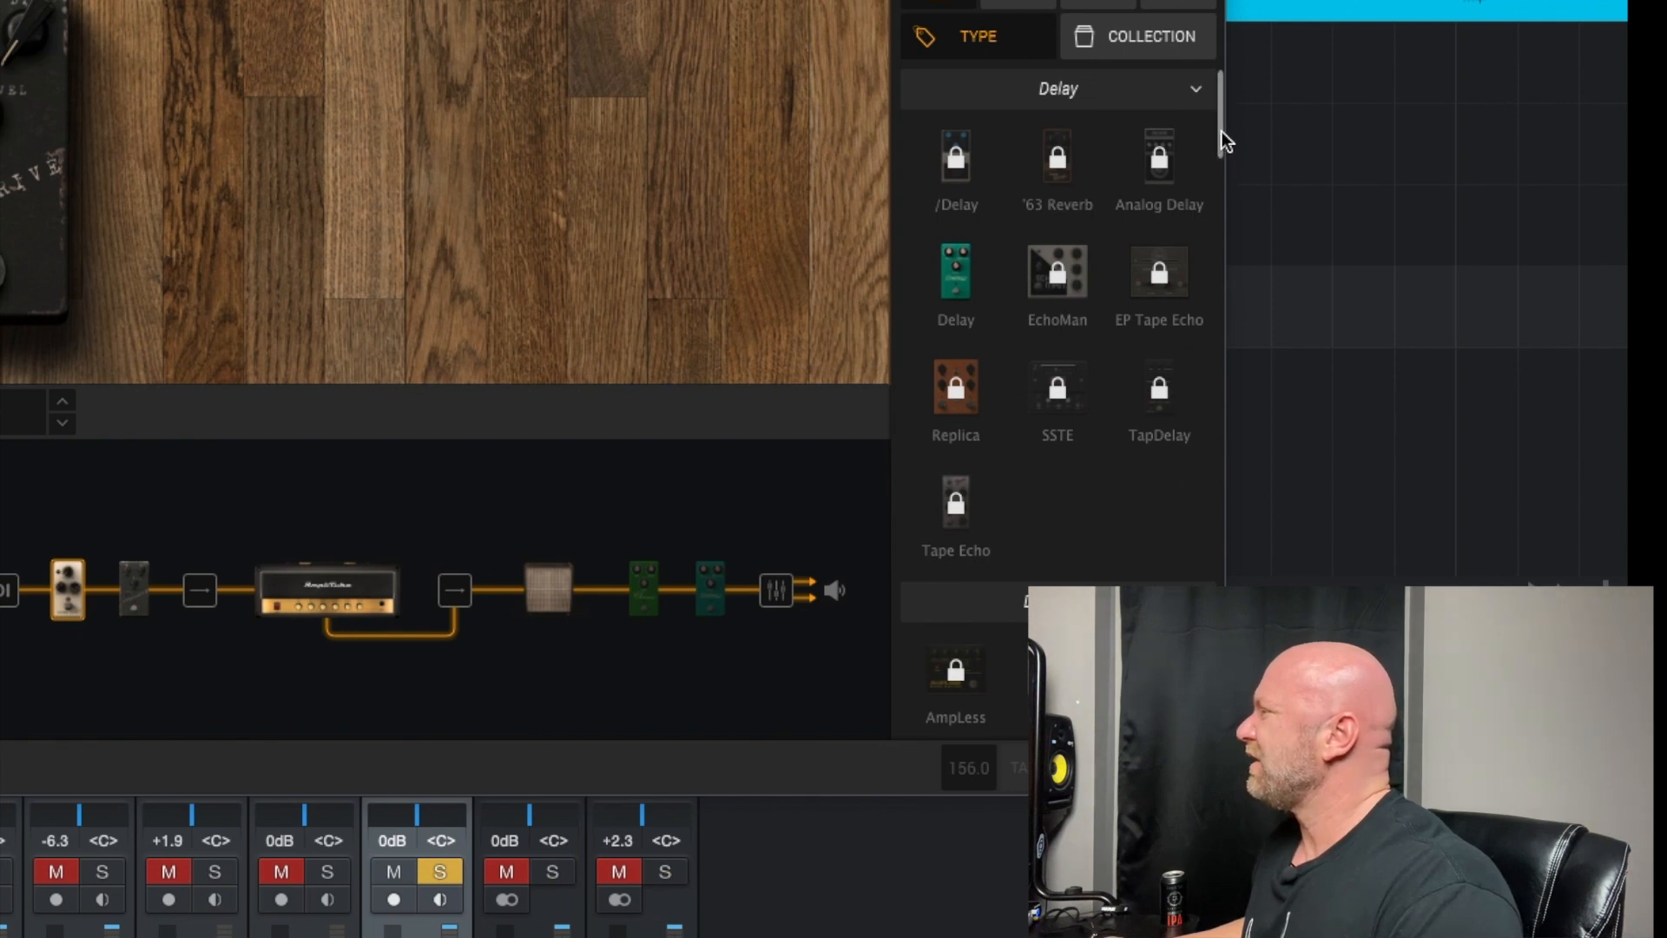
drag(1222, 132, 1223, 241)
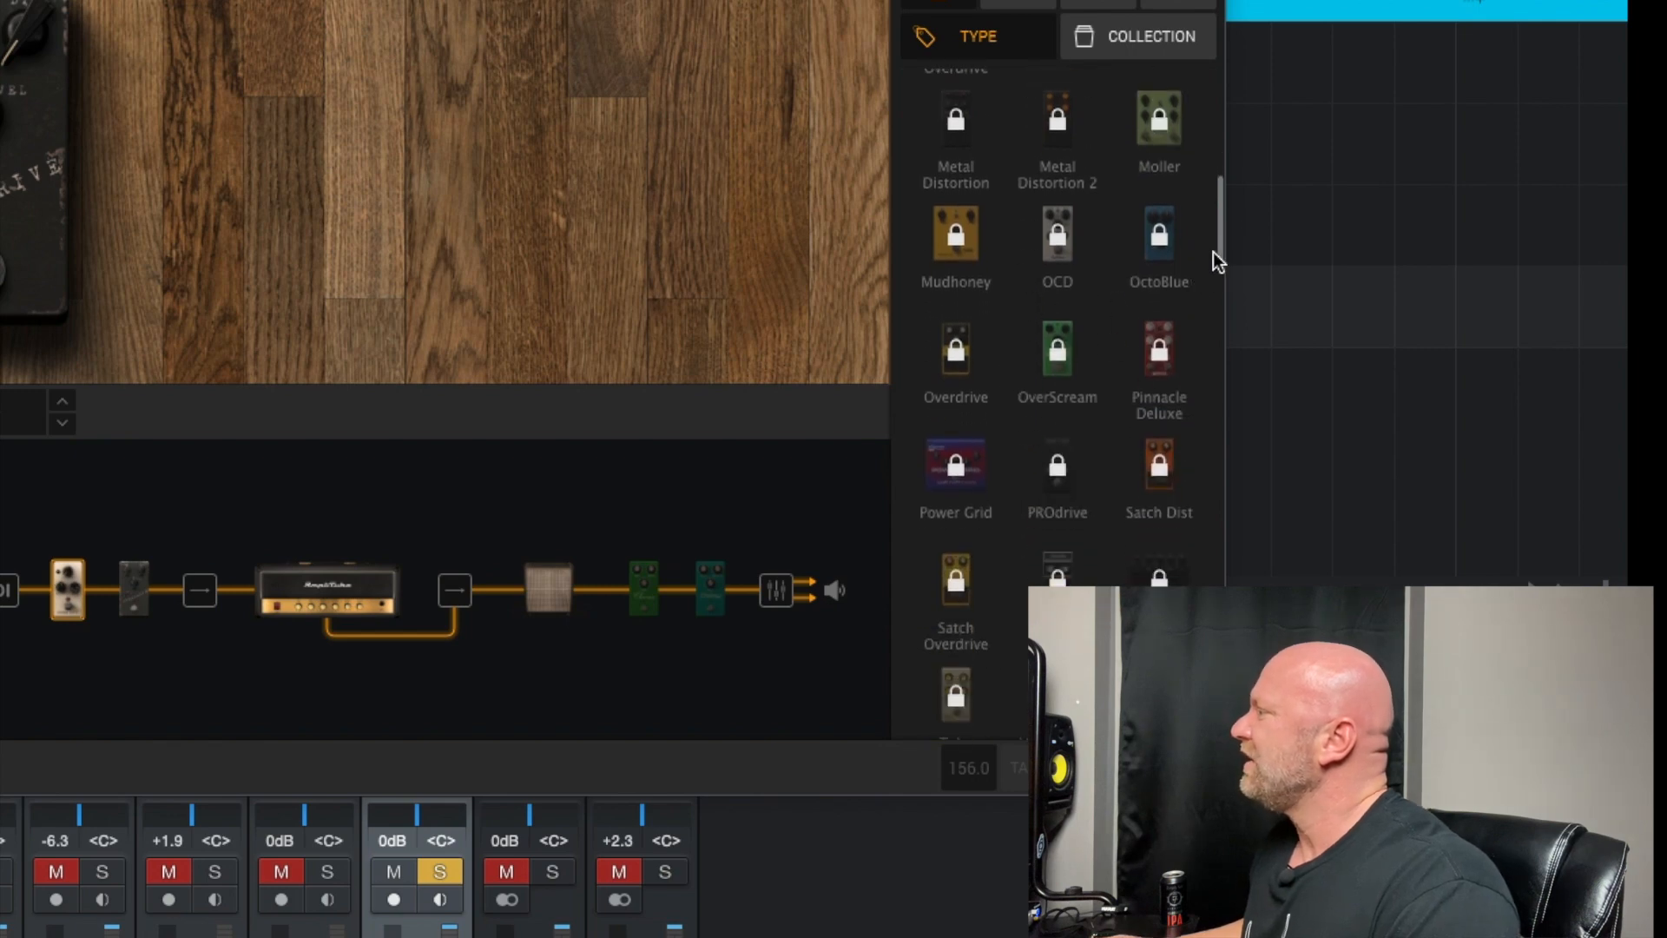
drag(1220, 244, 1224, 698)
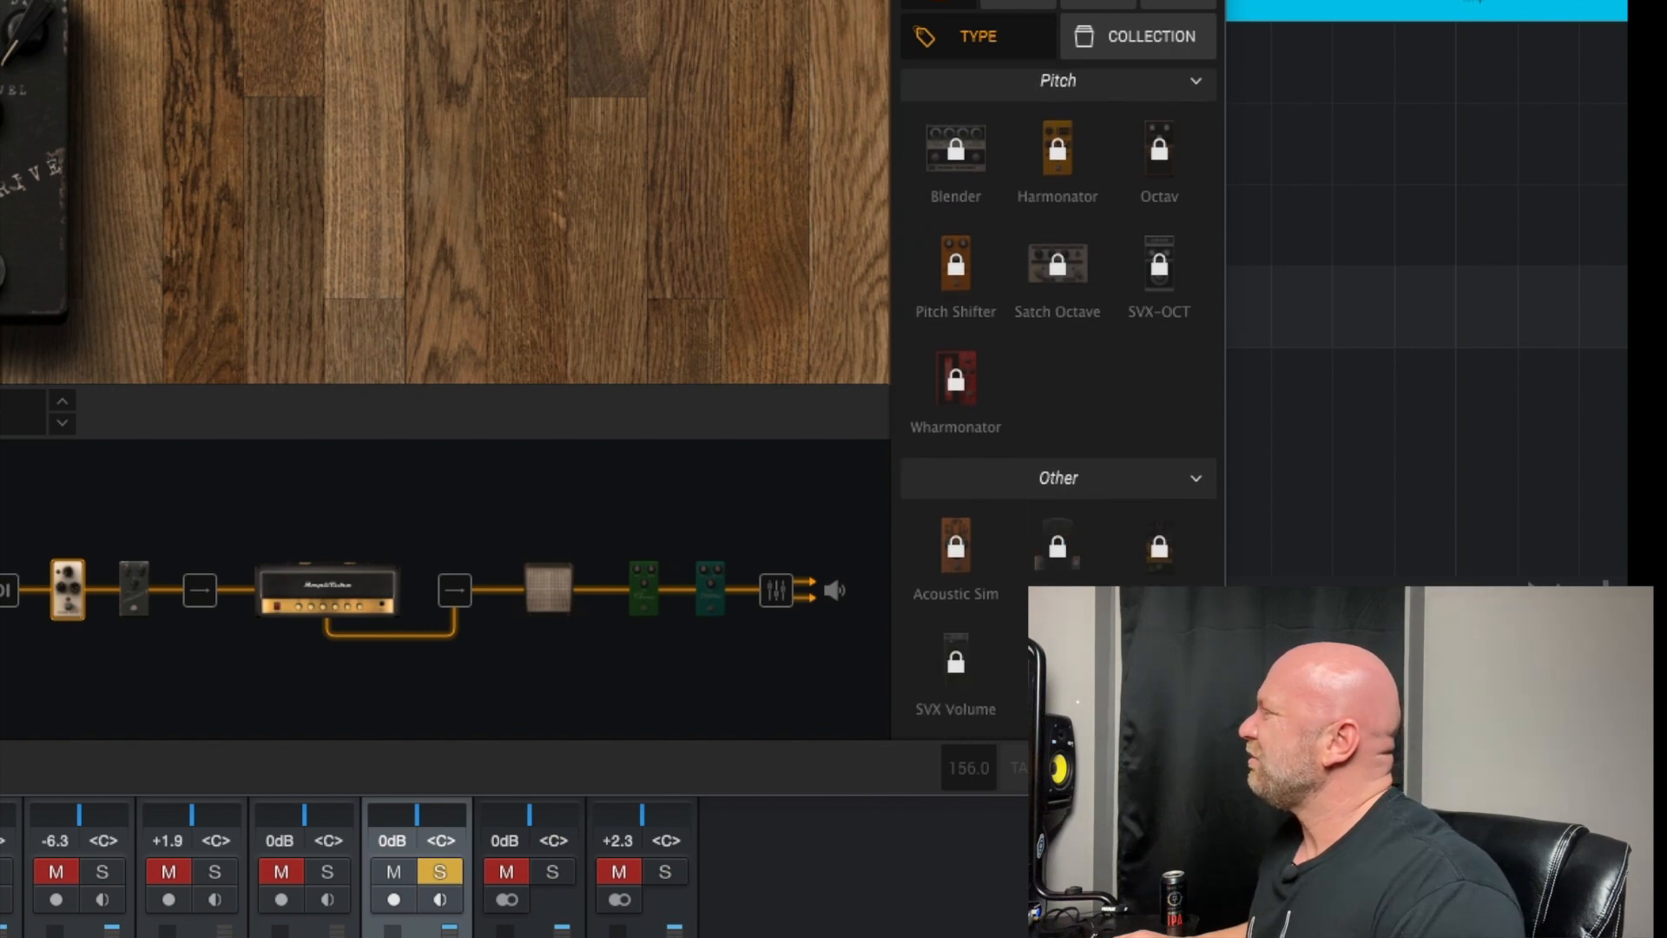
drag(1224, 698, 1227, 35)
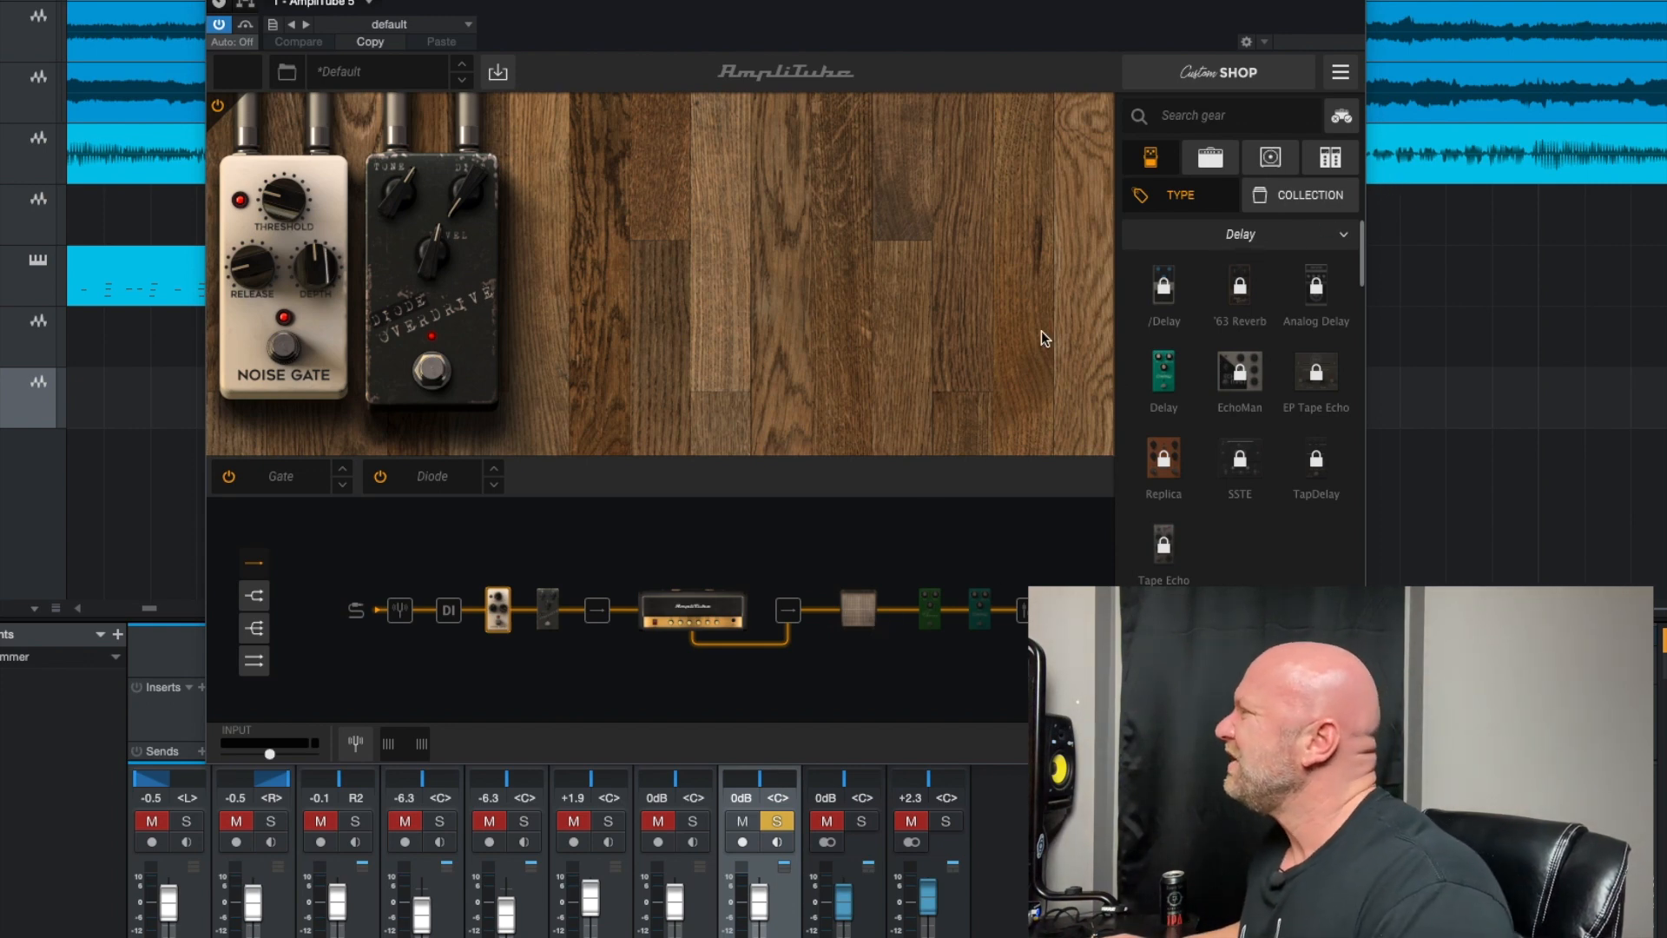
Show the cabinet in the signal chain and examine the cabinet library from Custom IR through the 4x12 models for unlocked cabinets
click(1271, 171)
click(873, 613)
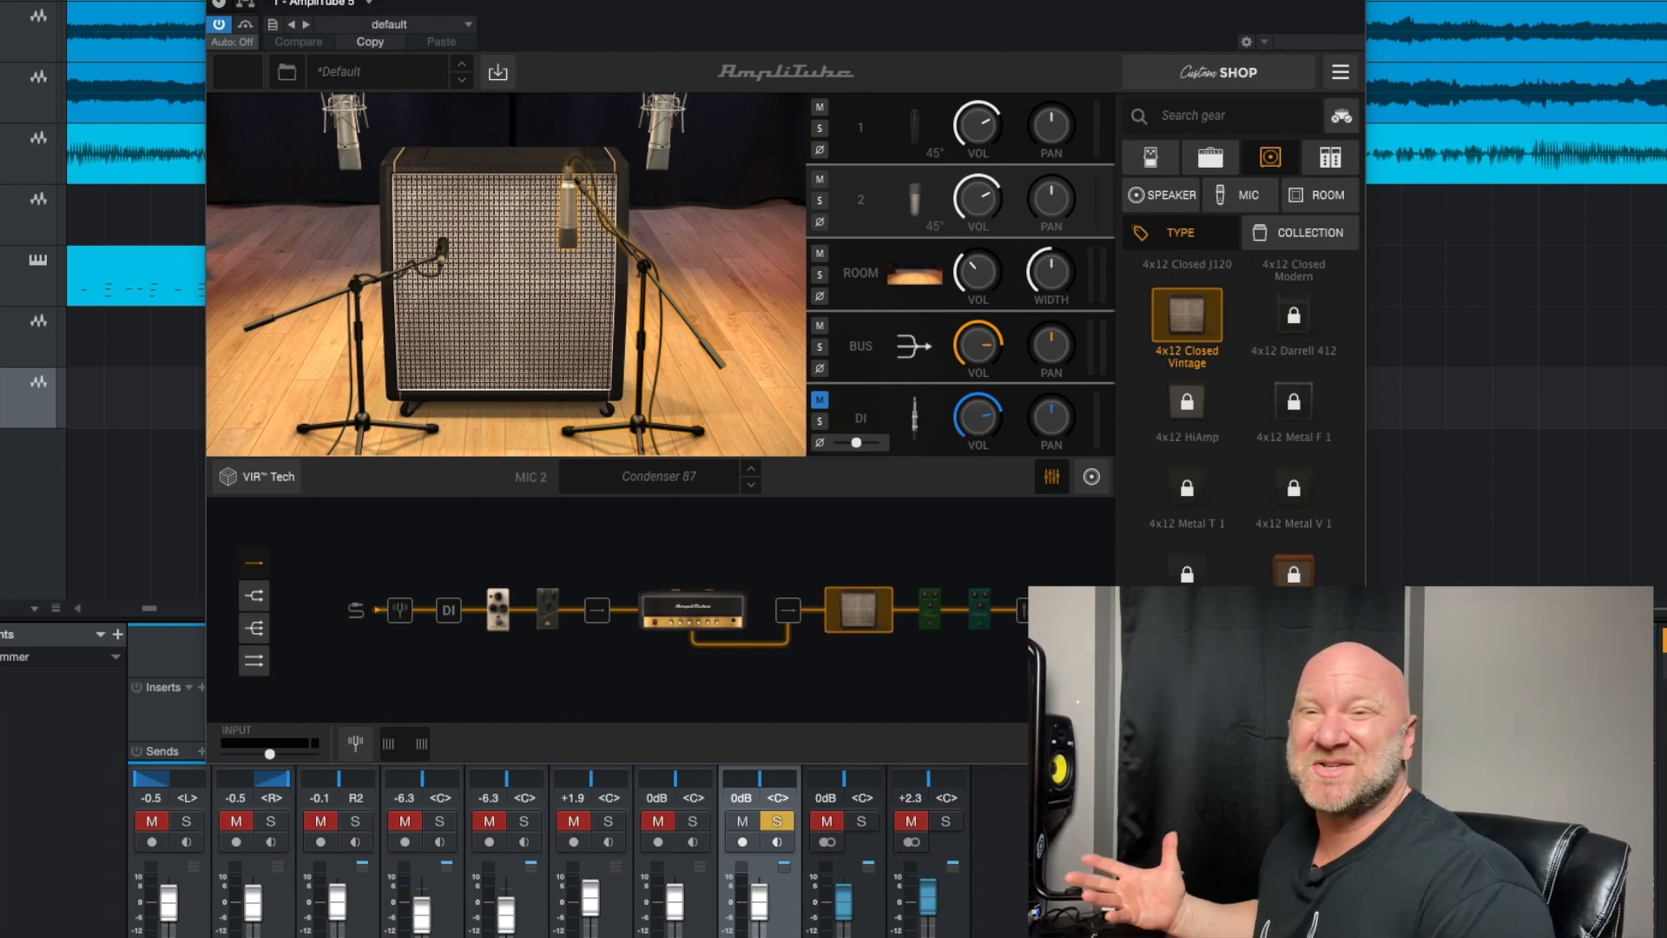
drag(1362, 621, 1366, 241)
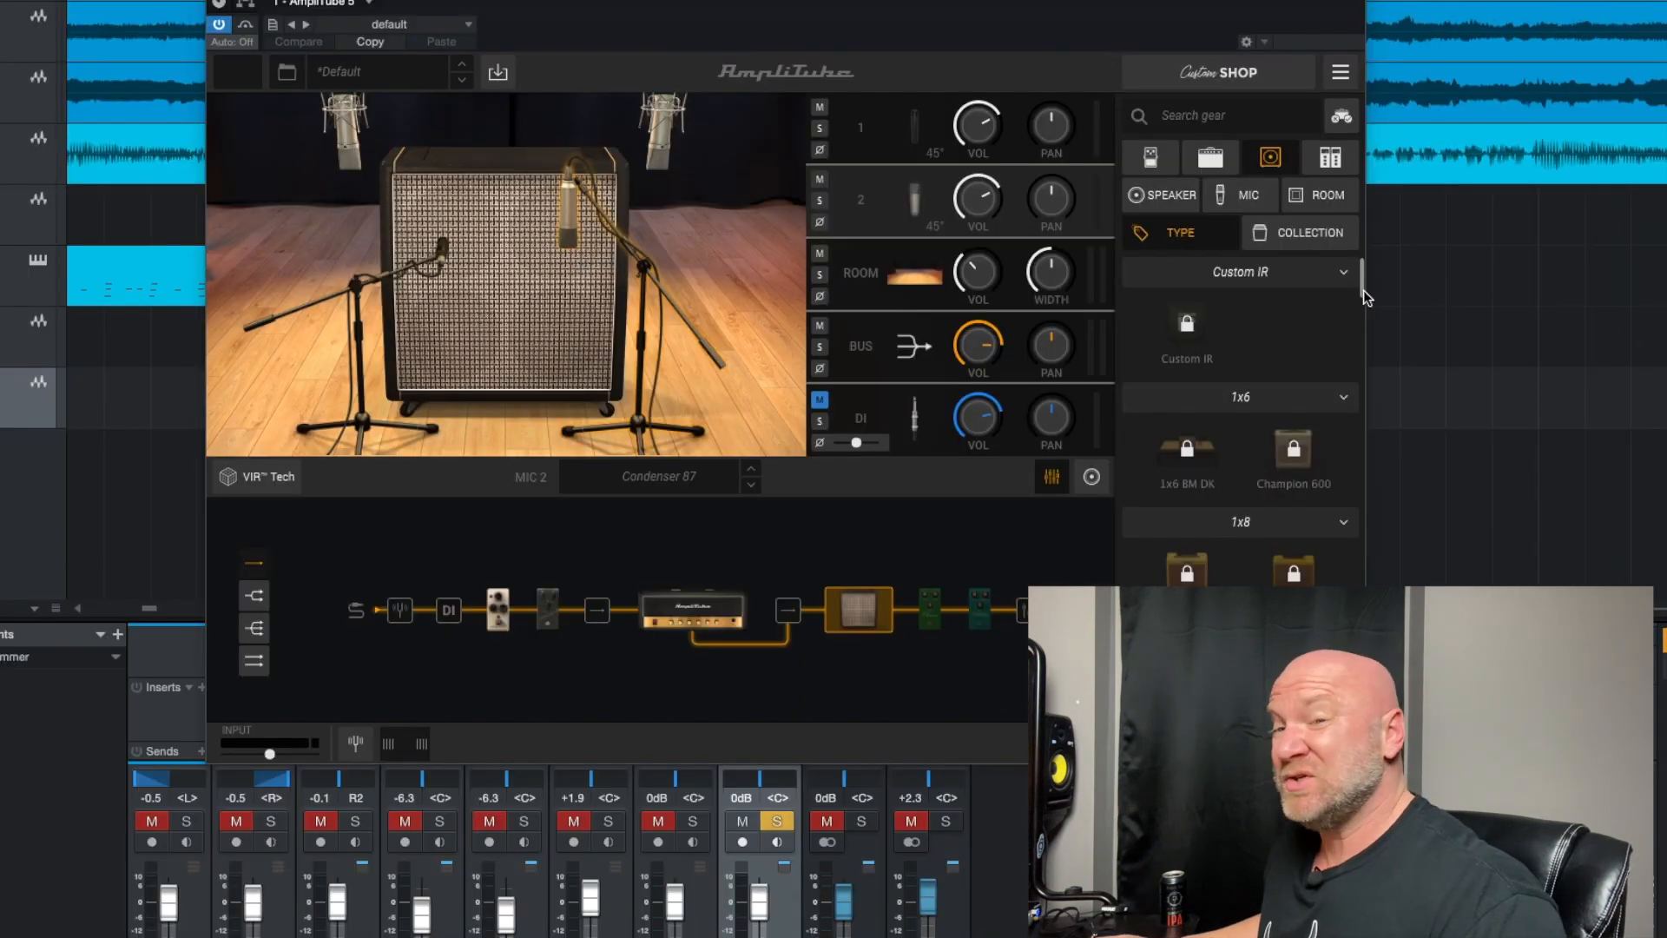
drag(1364, 292, 1363, 295)
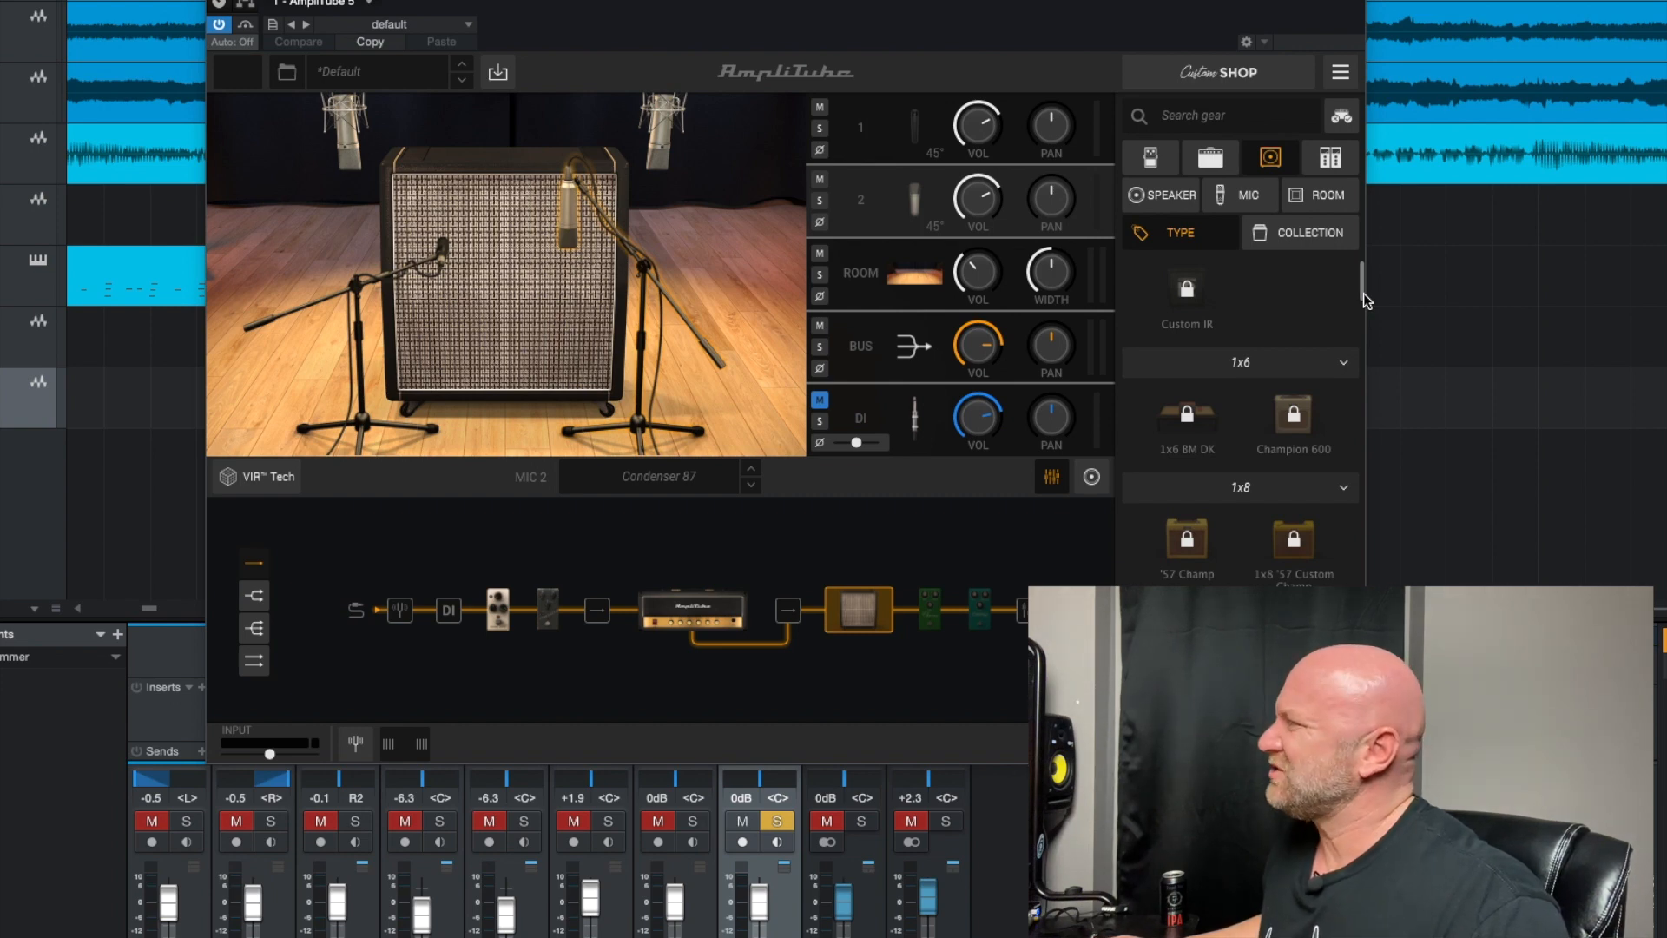
drag(1364, 294, 1363, 299)
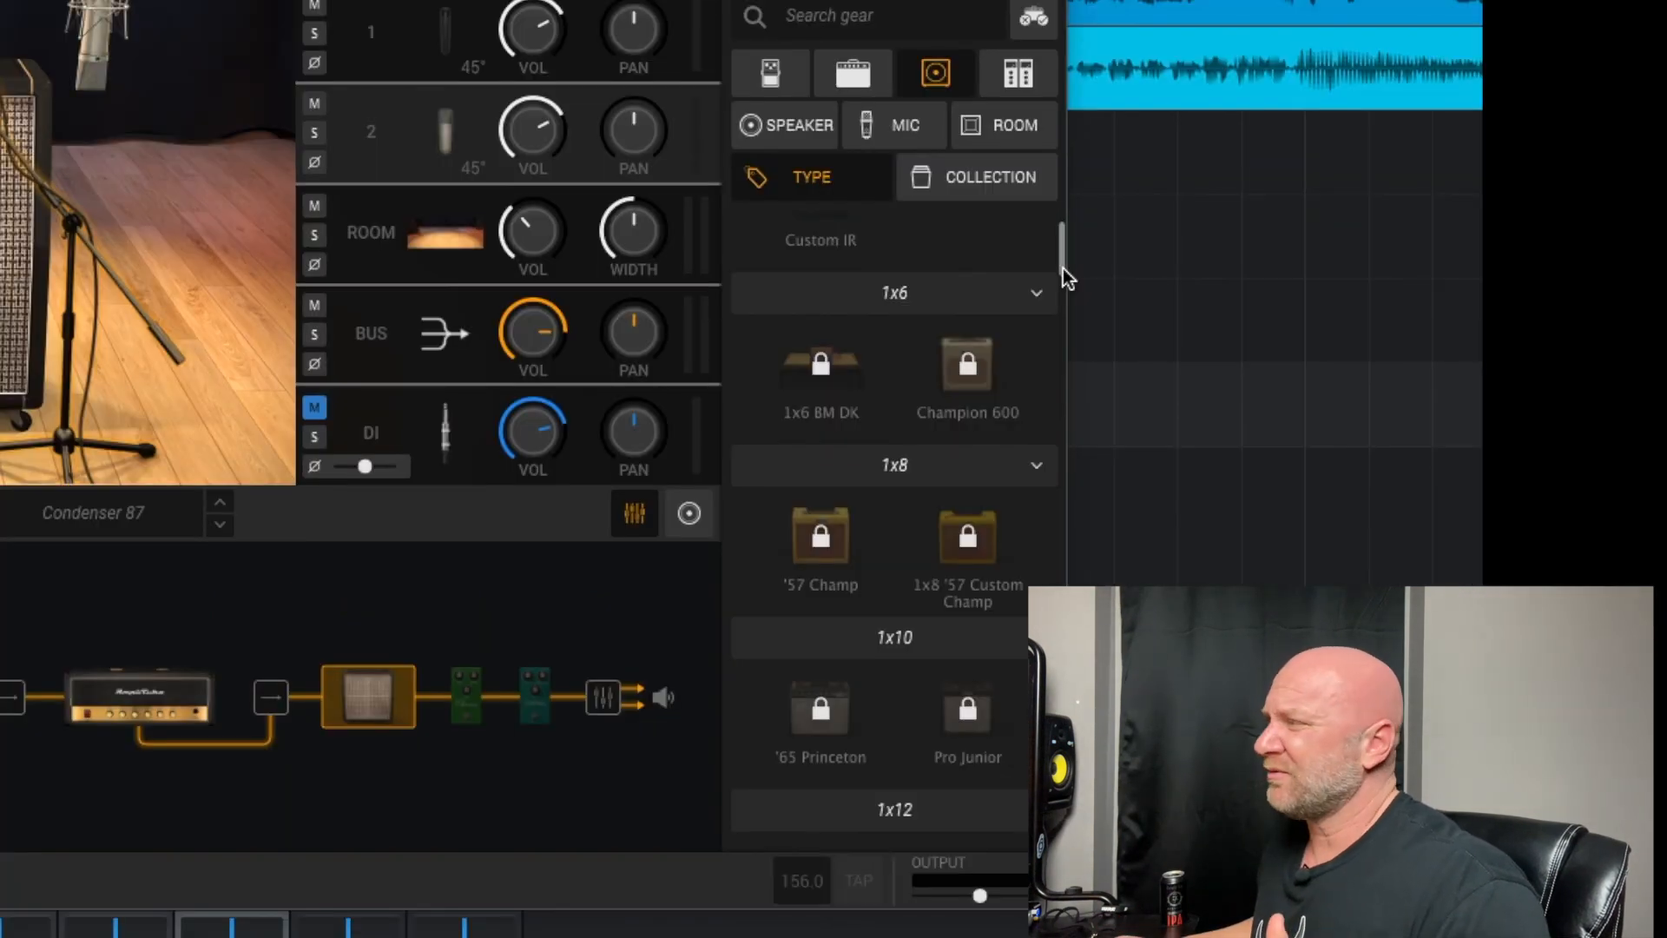
drag(1063, 270, 1051, 401)
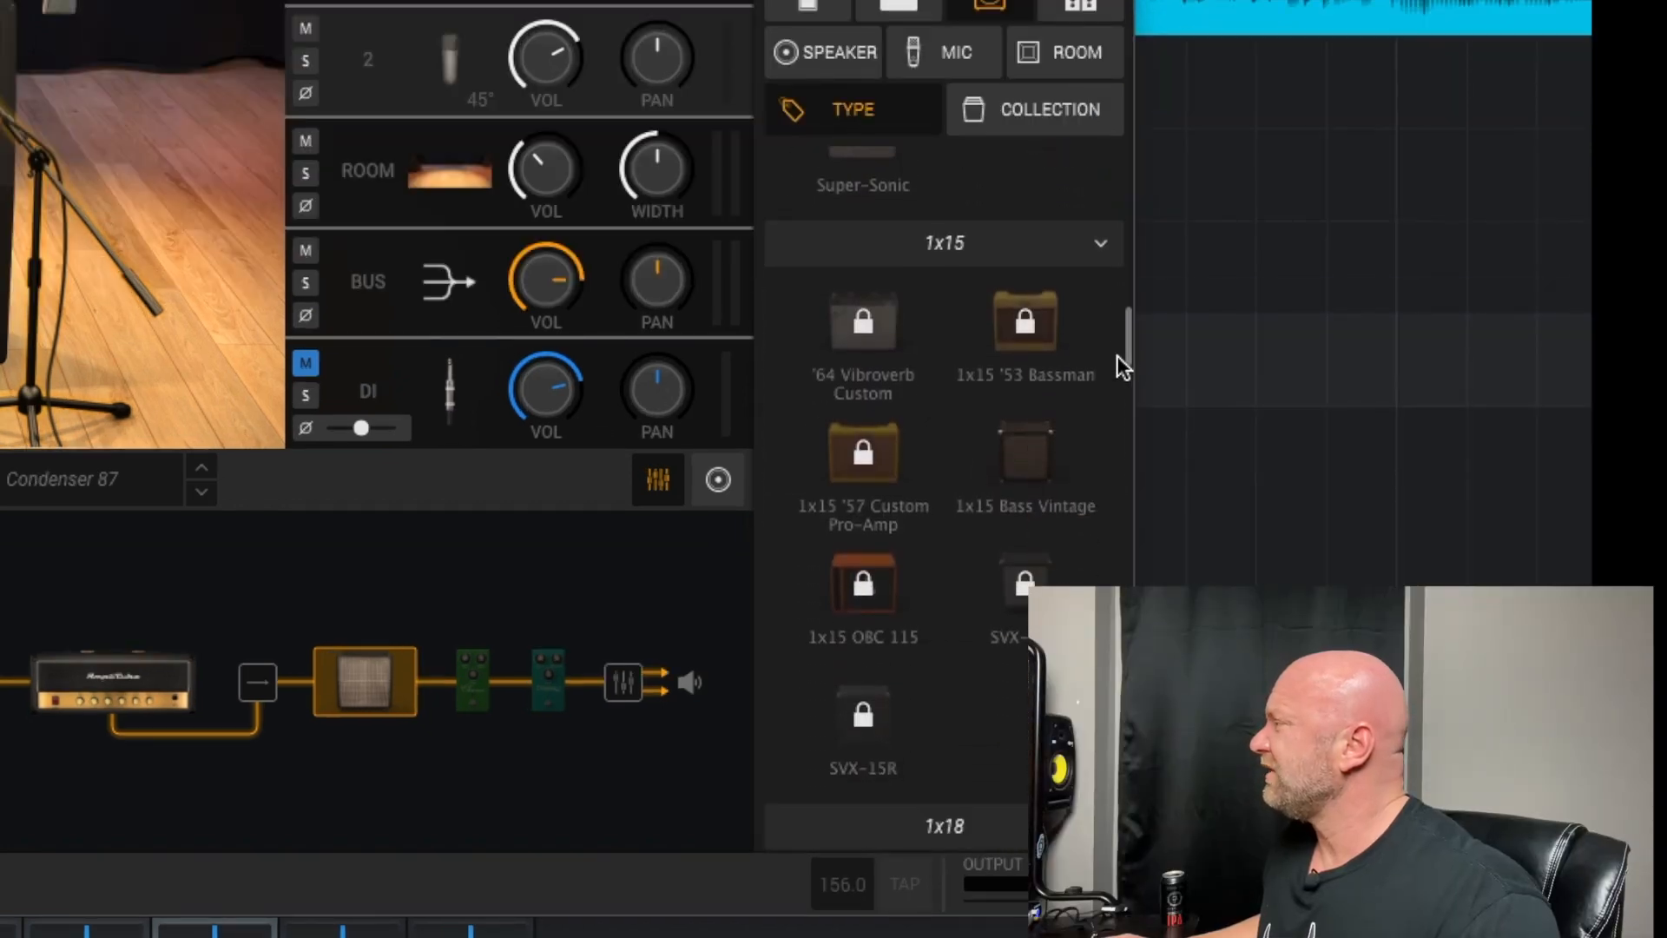
drag(1117, 356, 1102, 445)
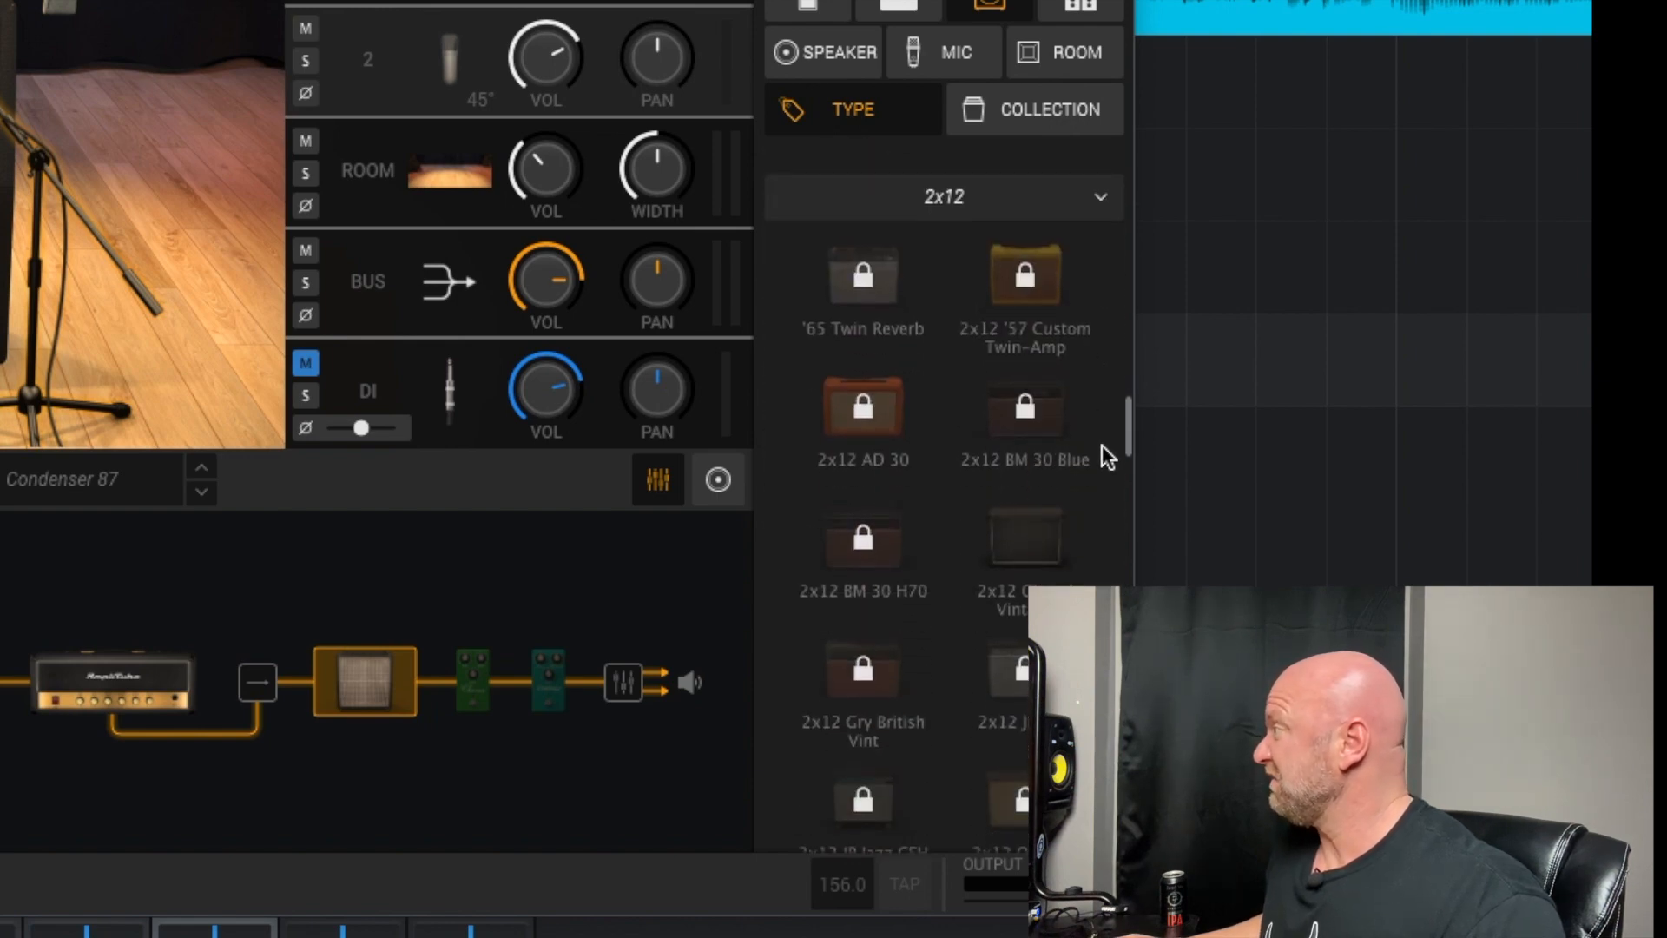
drag(1103, 446, 1097, 630)
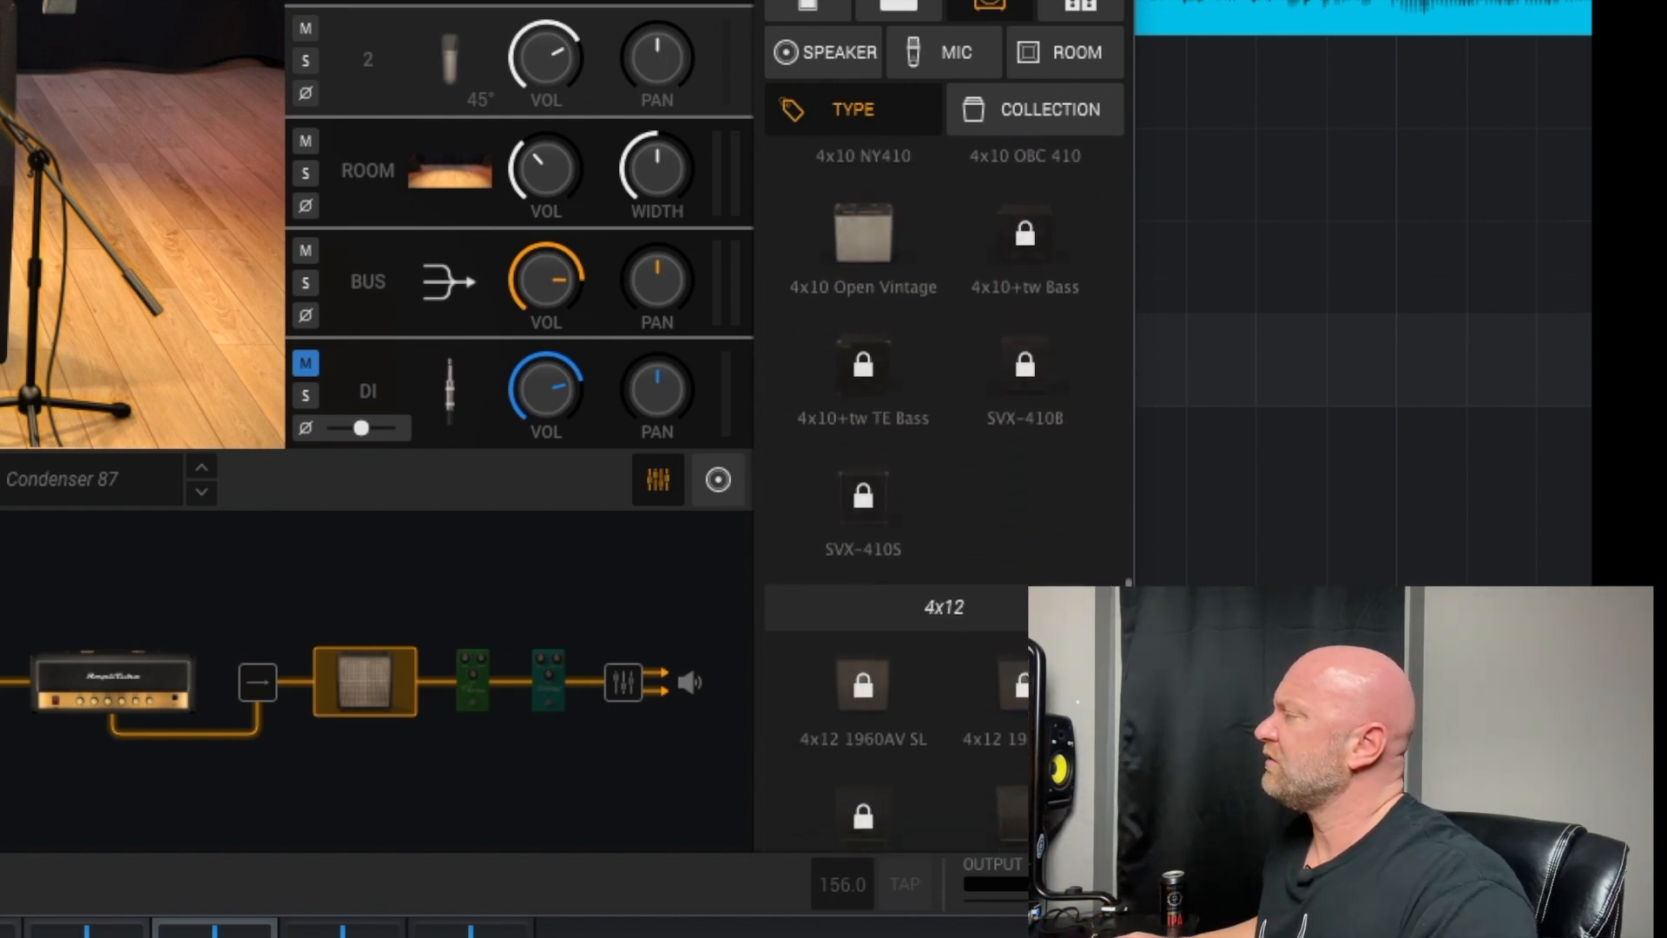
drag(1098, 629, 1098, 717)
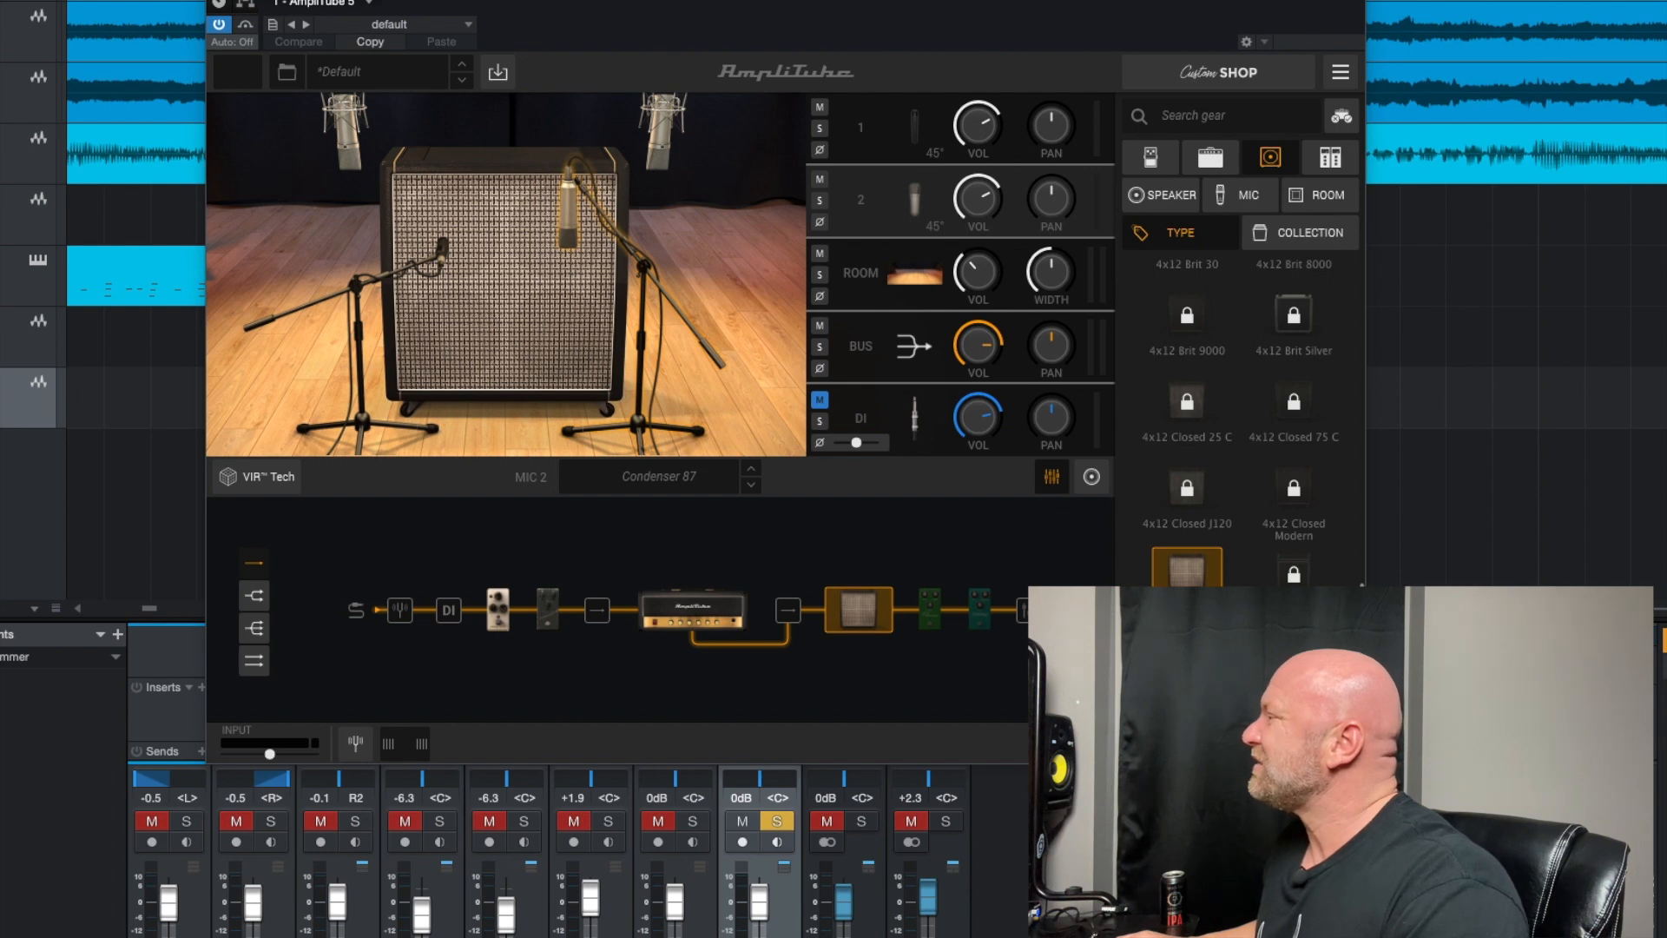
drag(1364, 610, 1364, 580)
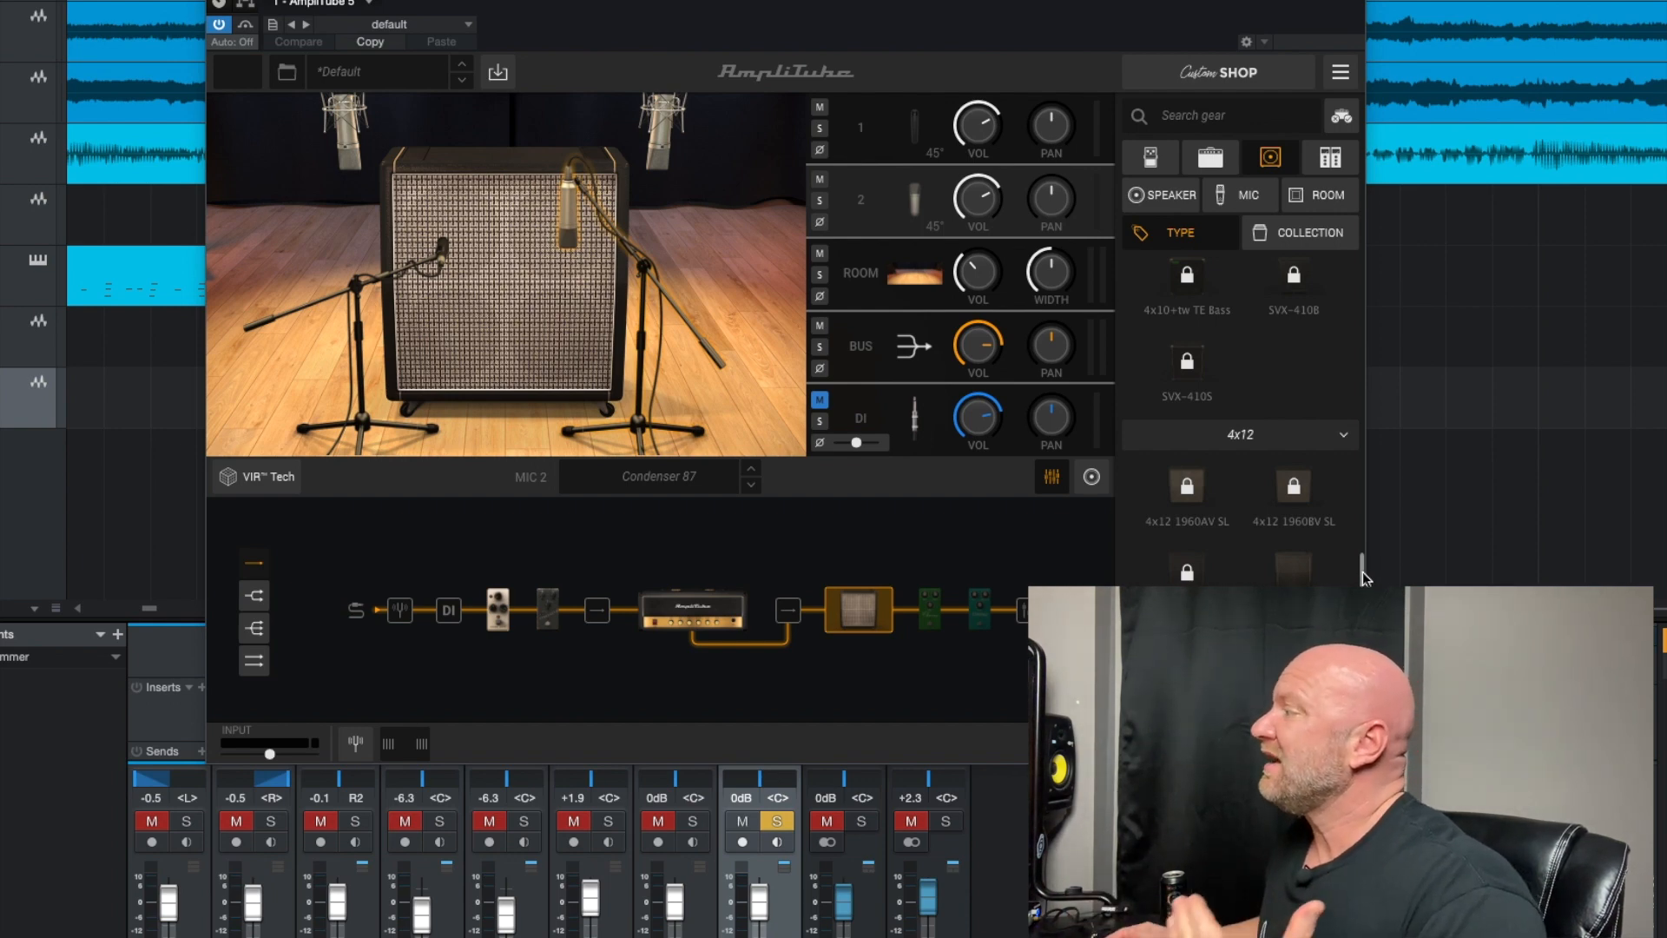
scroll(1363, 578, down, 5)
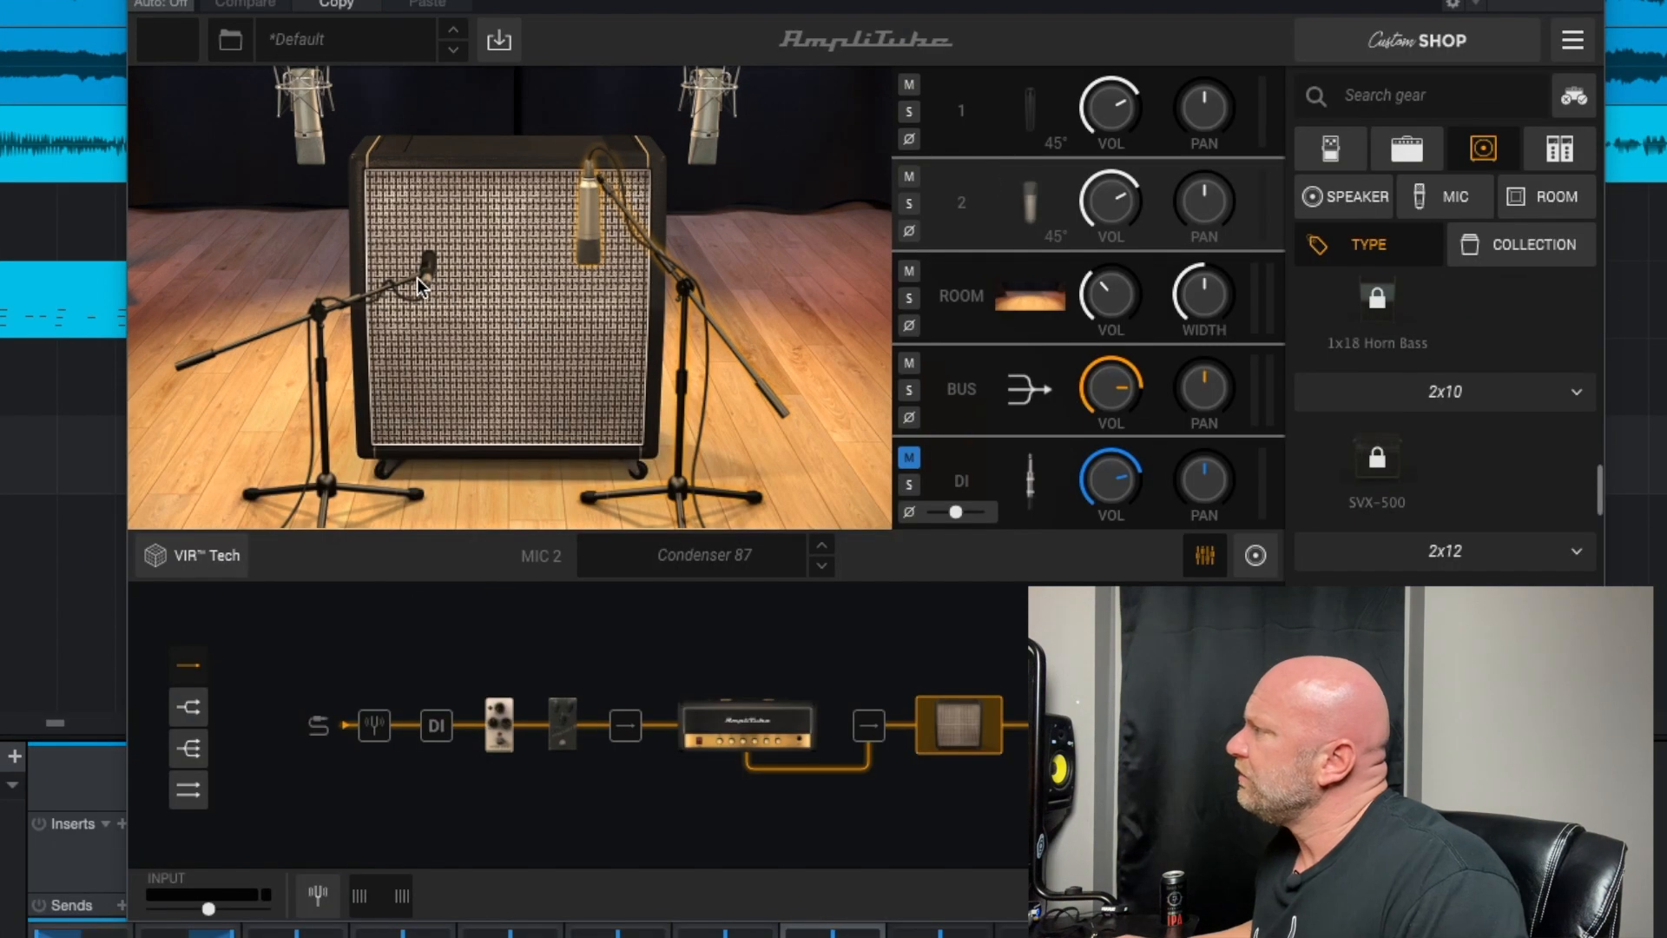
Shift the Dynamic 57 microphone slightly across the cabinet front, and select the Condenser 87 as the second microphone
click(443, 260)
mouse_move(430, 279)
mouse_down()
mouse_move(430, 255)
mouse_move(425, 304)
mouse_move(441, 281)
mouse_move(424, 268)
mouse_move(420, 283)
mouse_up()
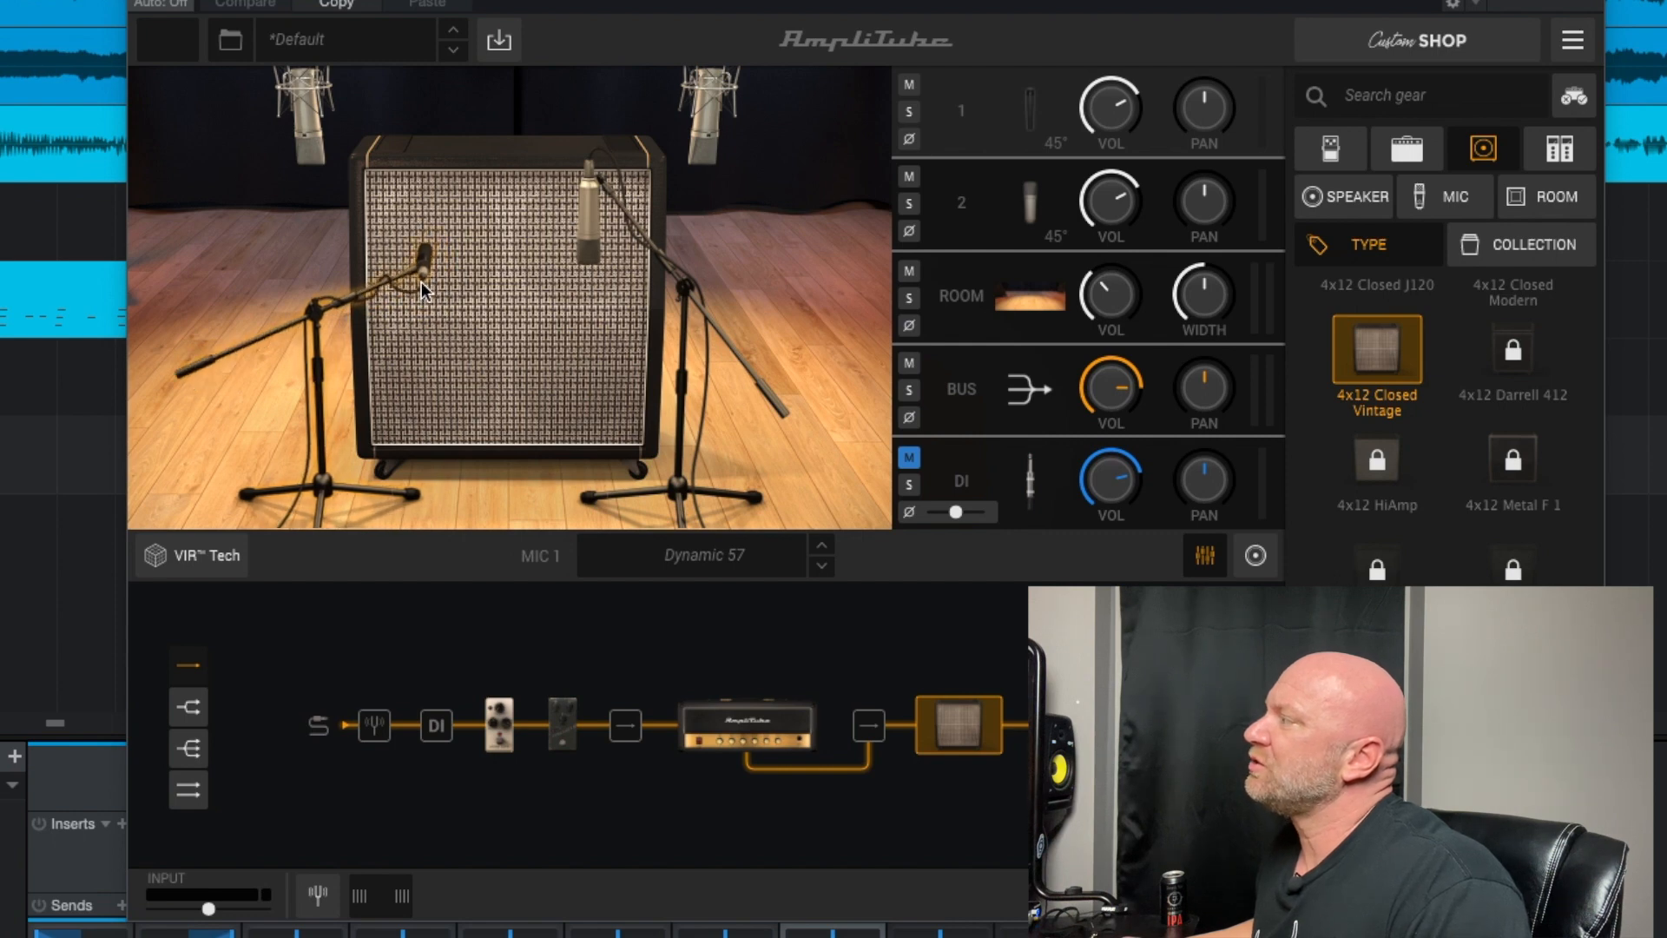
mouse_move(591, 249)
mouse_down()
mouse_move(617, 257)
mouse_move(592, 254)
mouse_up()
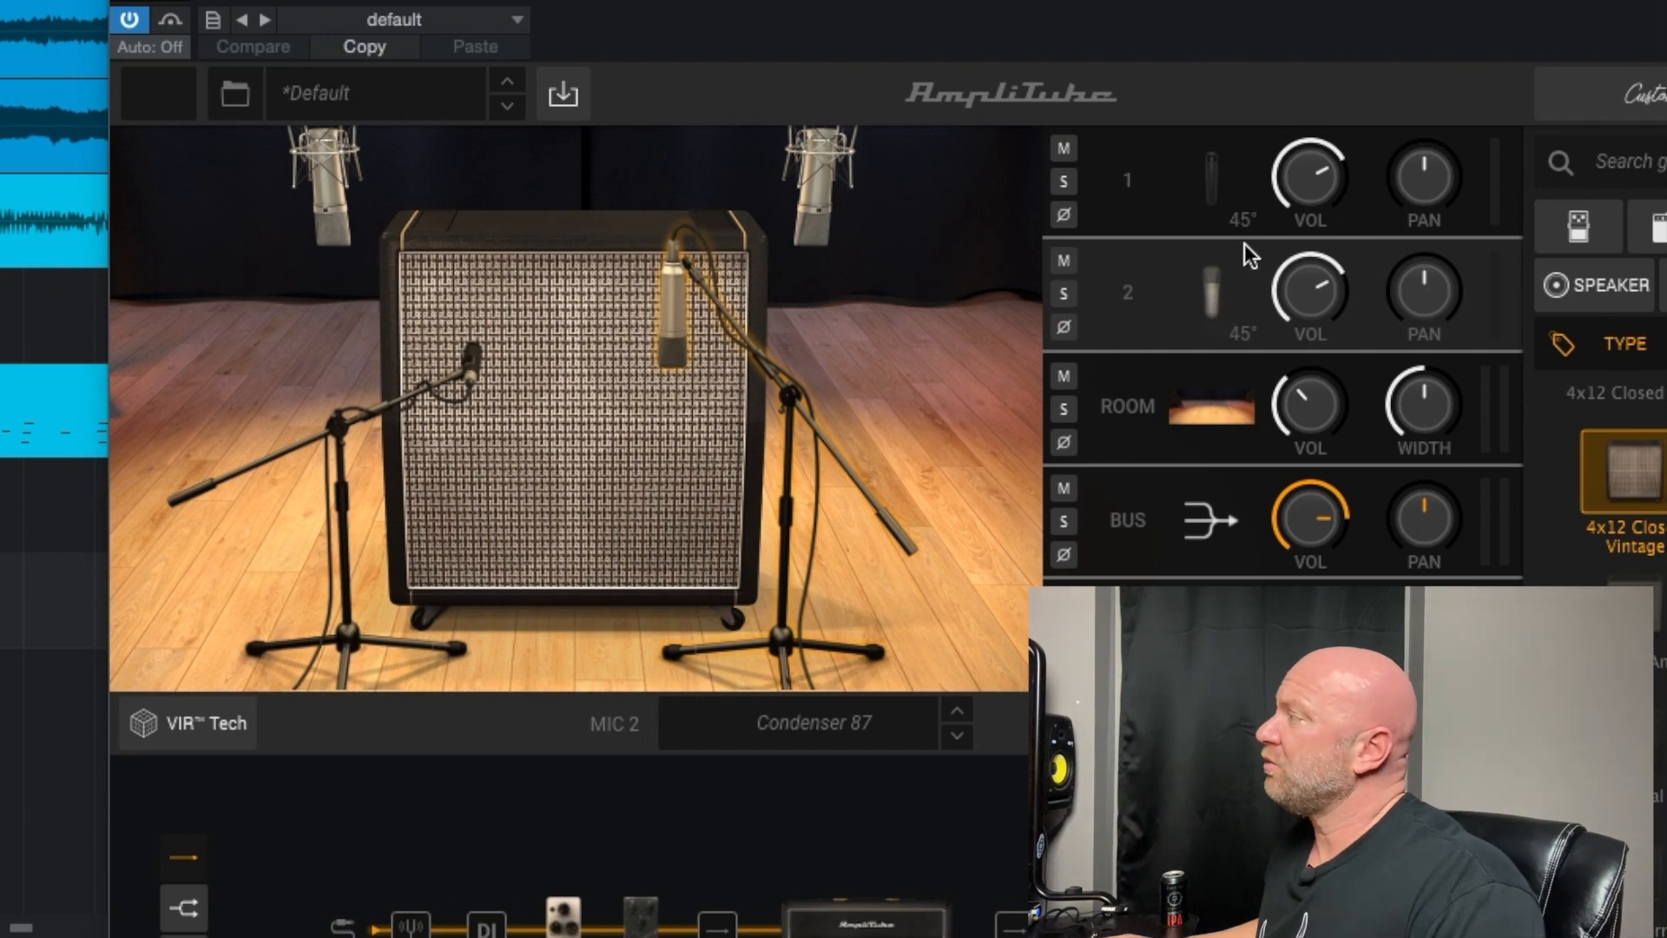
Open the speaker selection and inspect the cabinet's individual speakers, ending on the upper-left Brit Green
click(1560, 300)
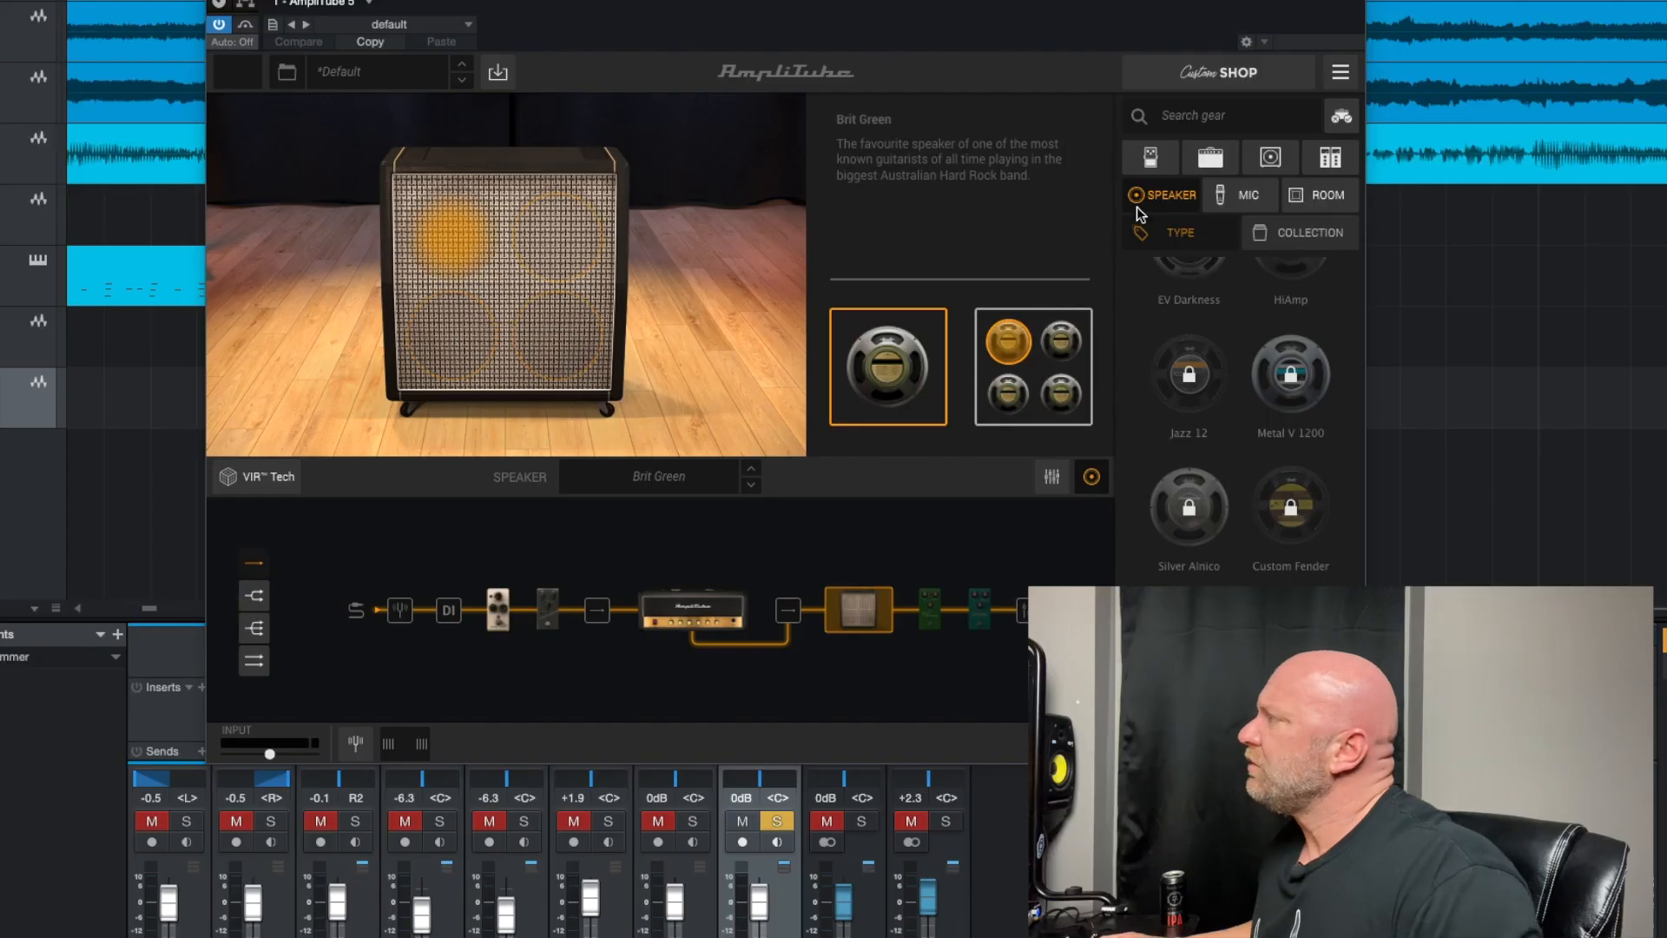
click(1064, 328)
click(1016, 393)
click(1015, 349)
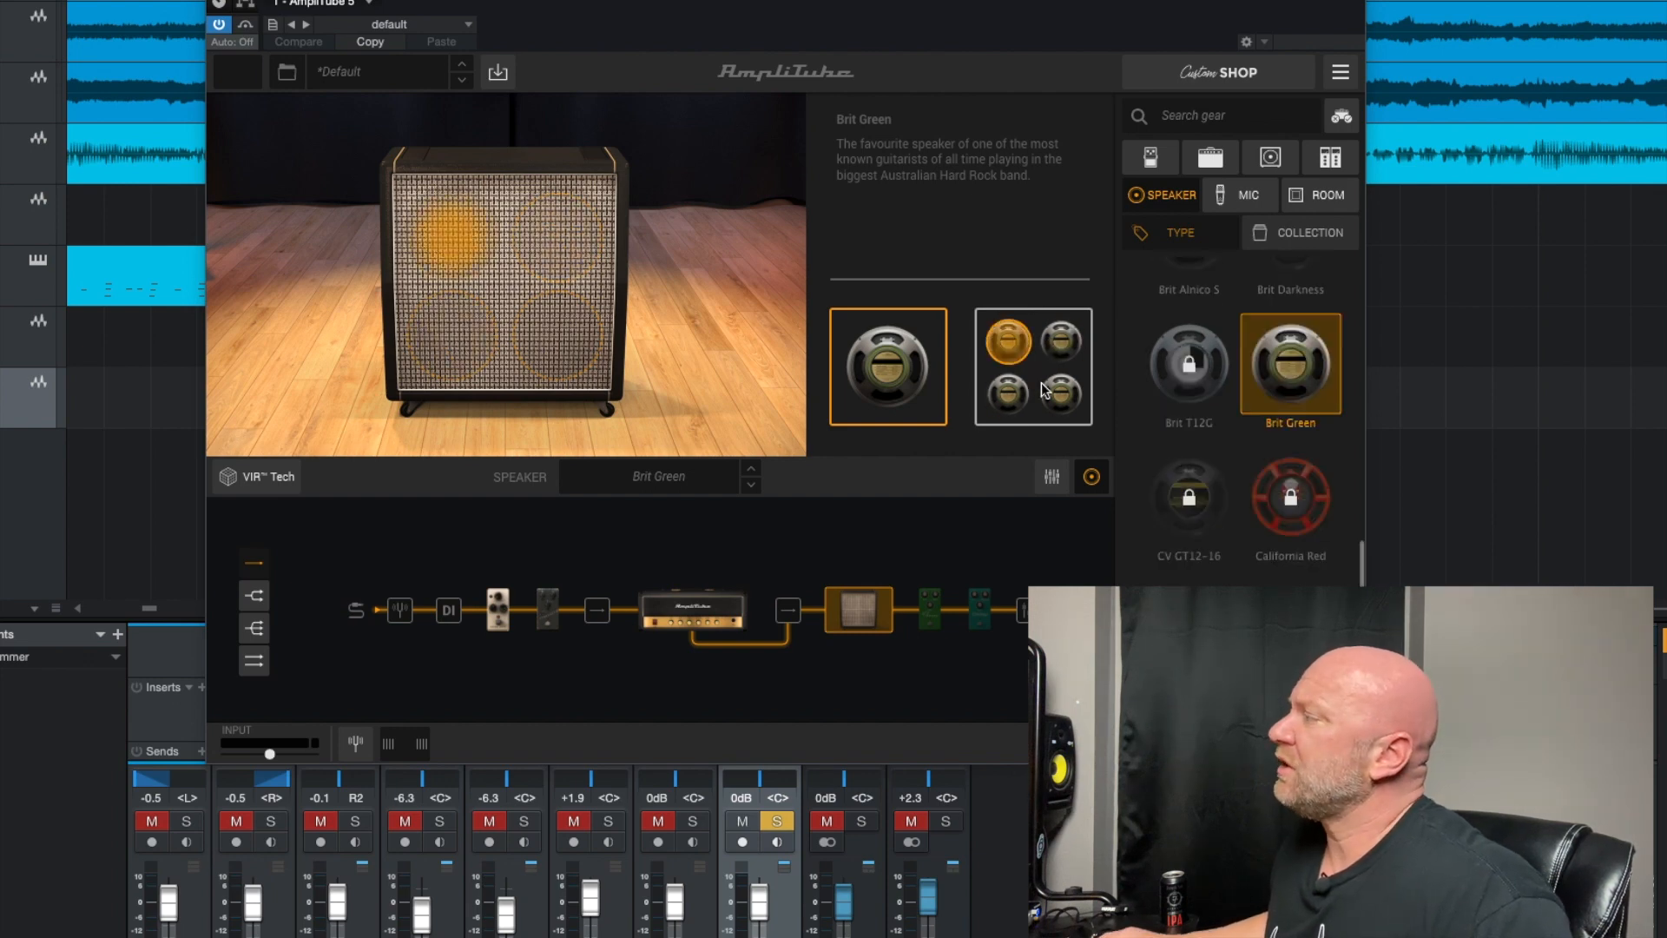
click(1053, 395)
click(1010, 343)
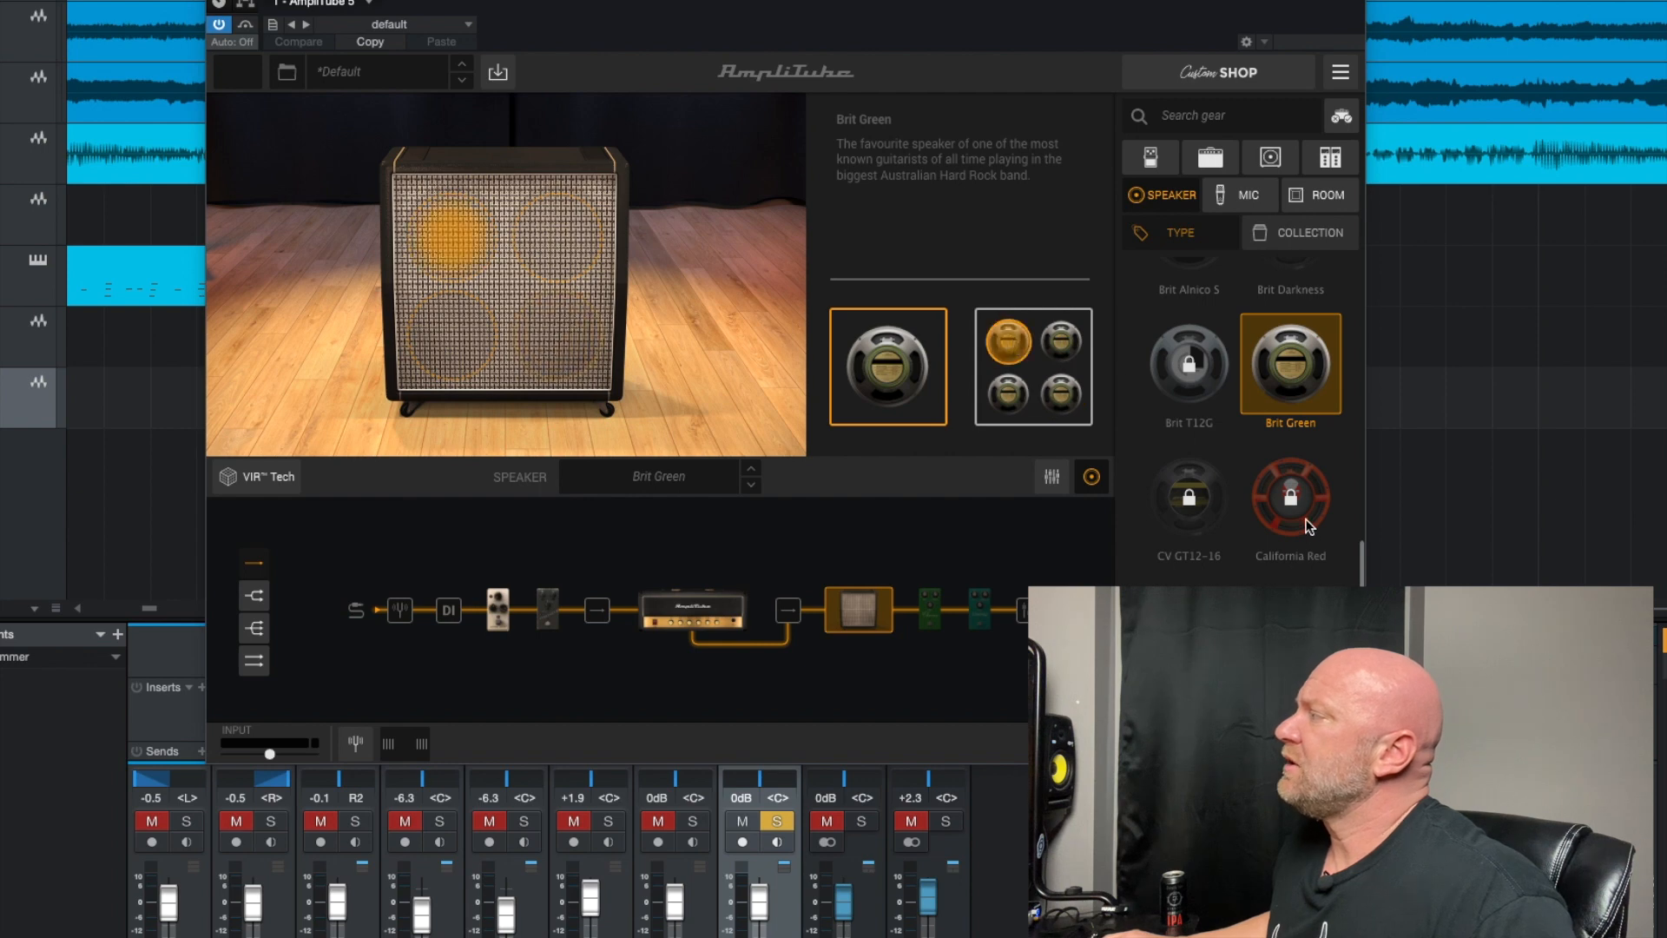
Open the room options and review the available rooms and overhead microphones
click(1323, 198)
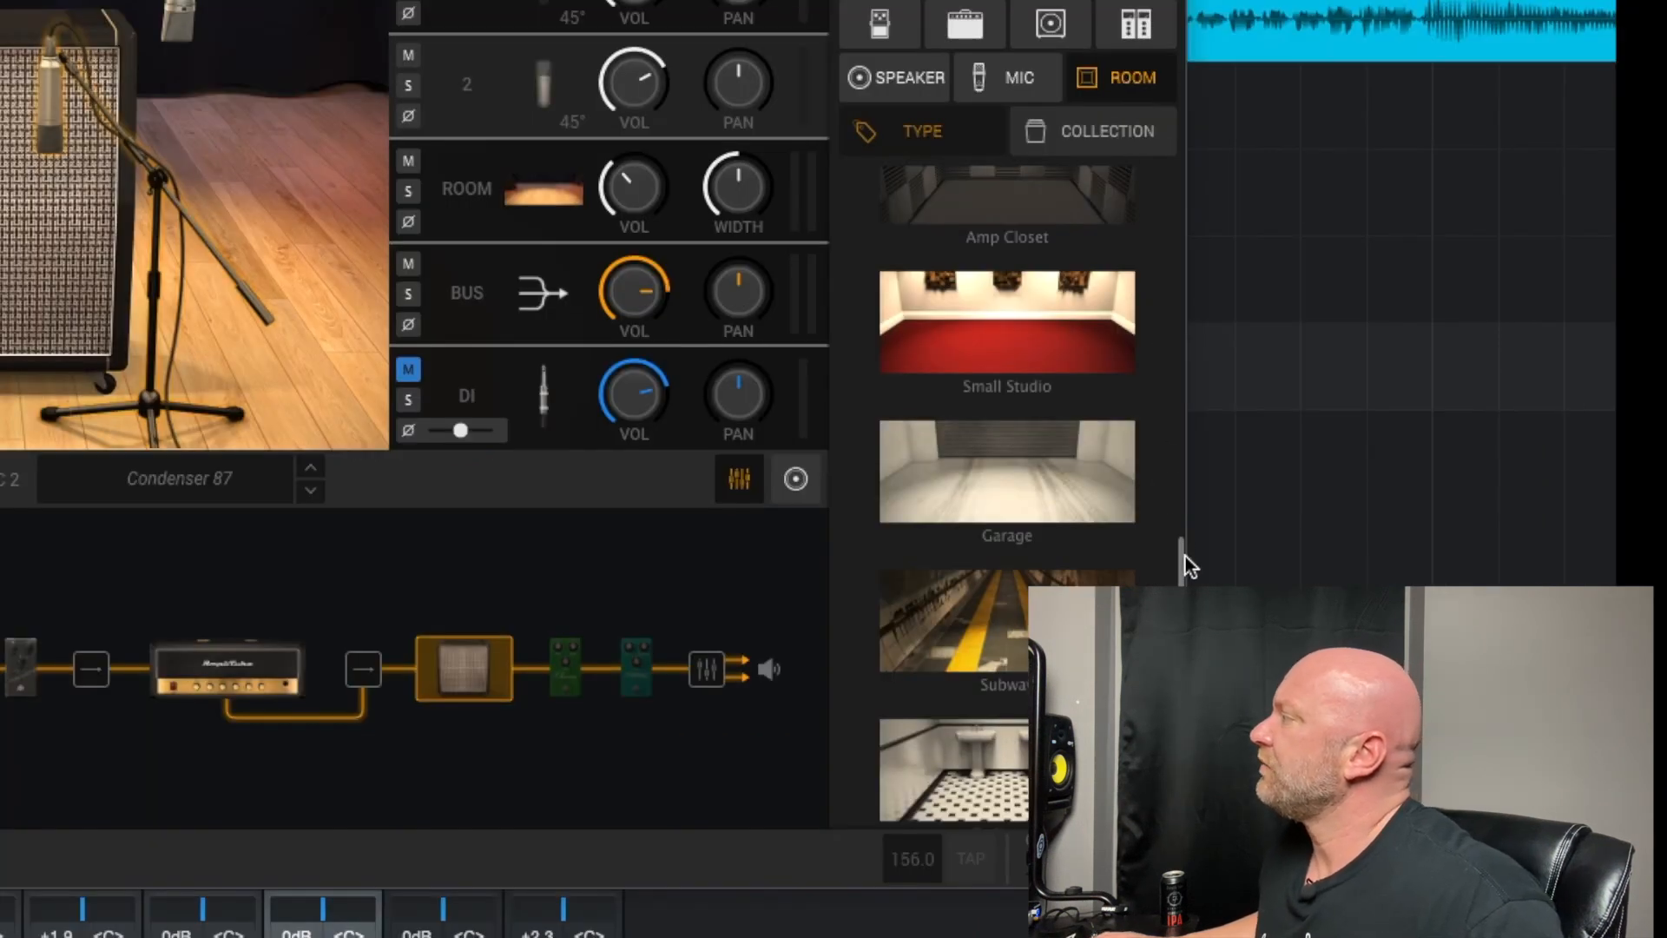
scroll(1176, 481, up, 5)
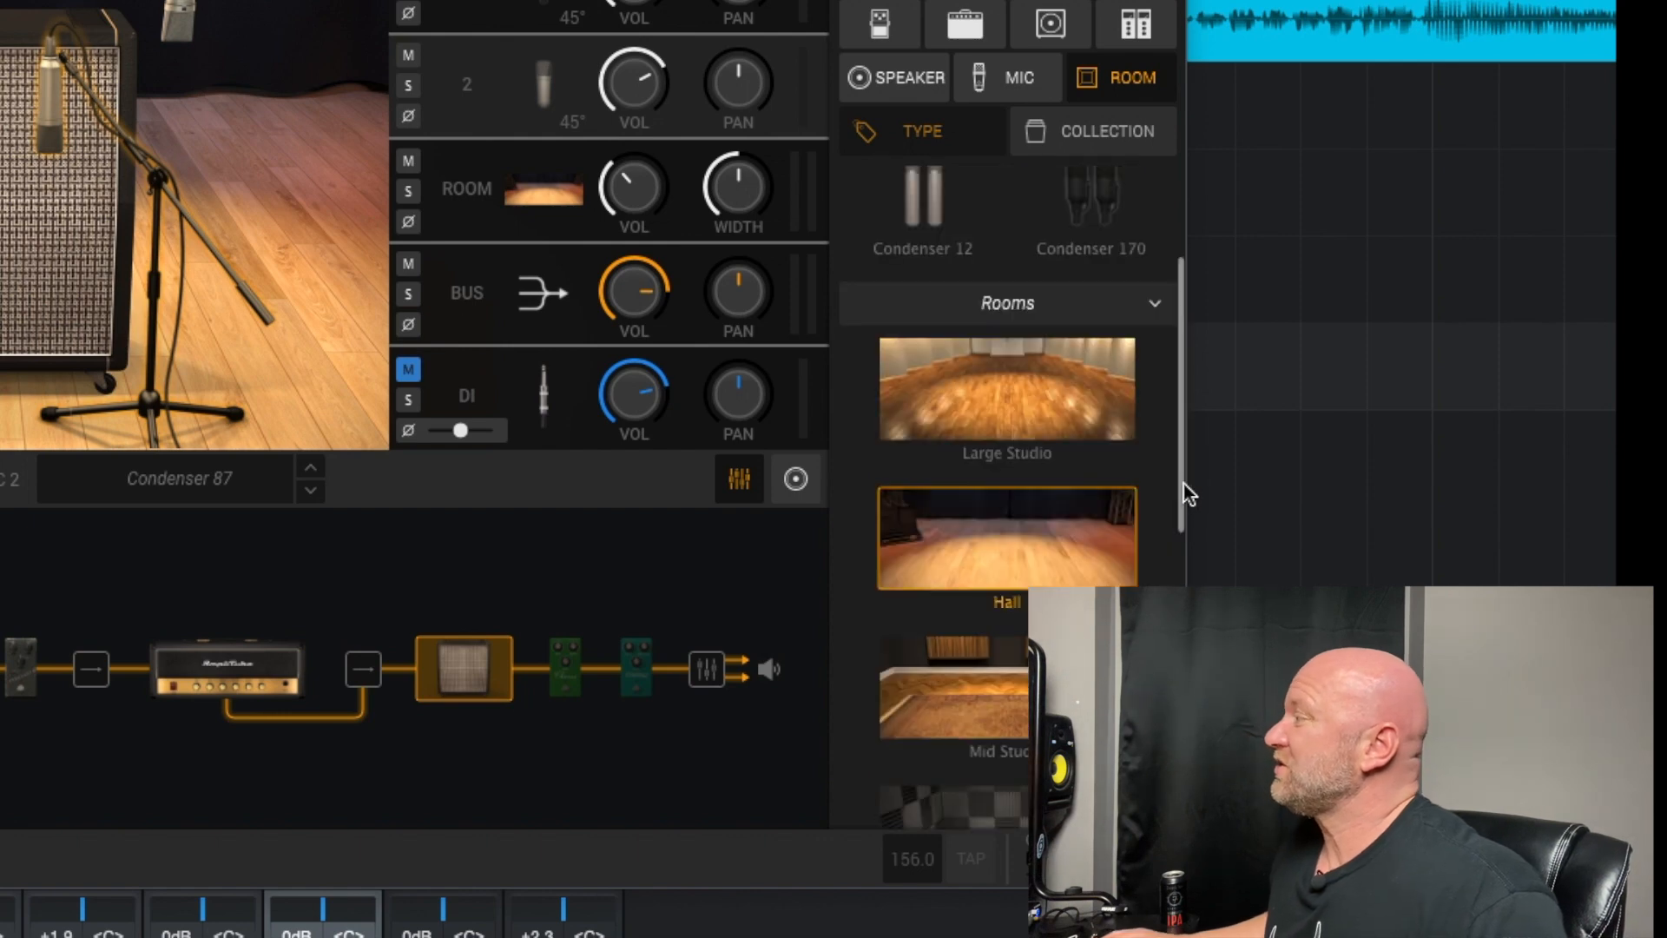
drag(1186, 491, 1186, 790)
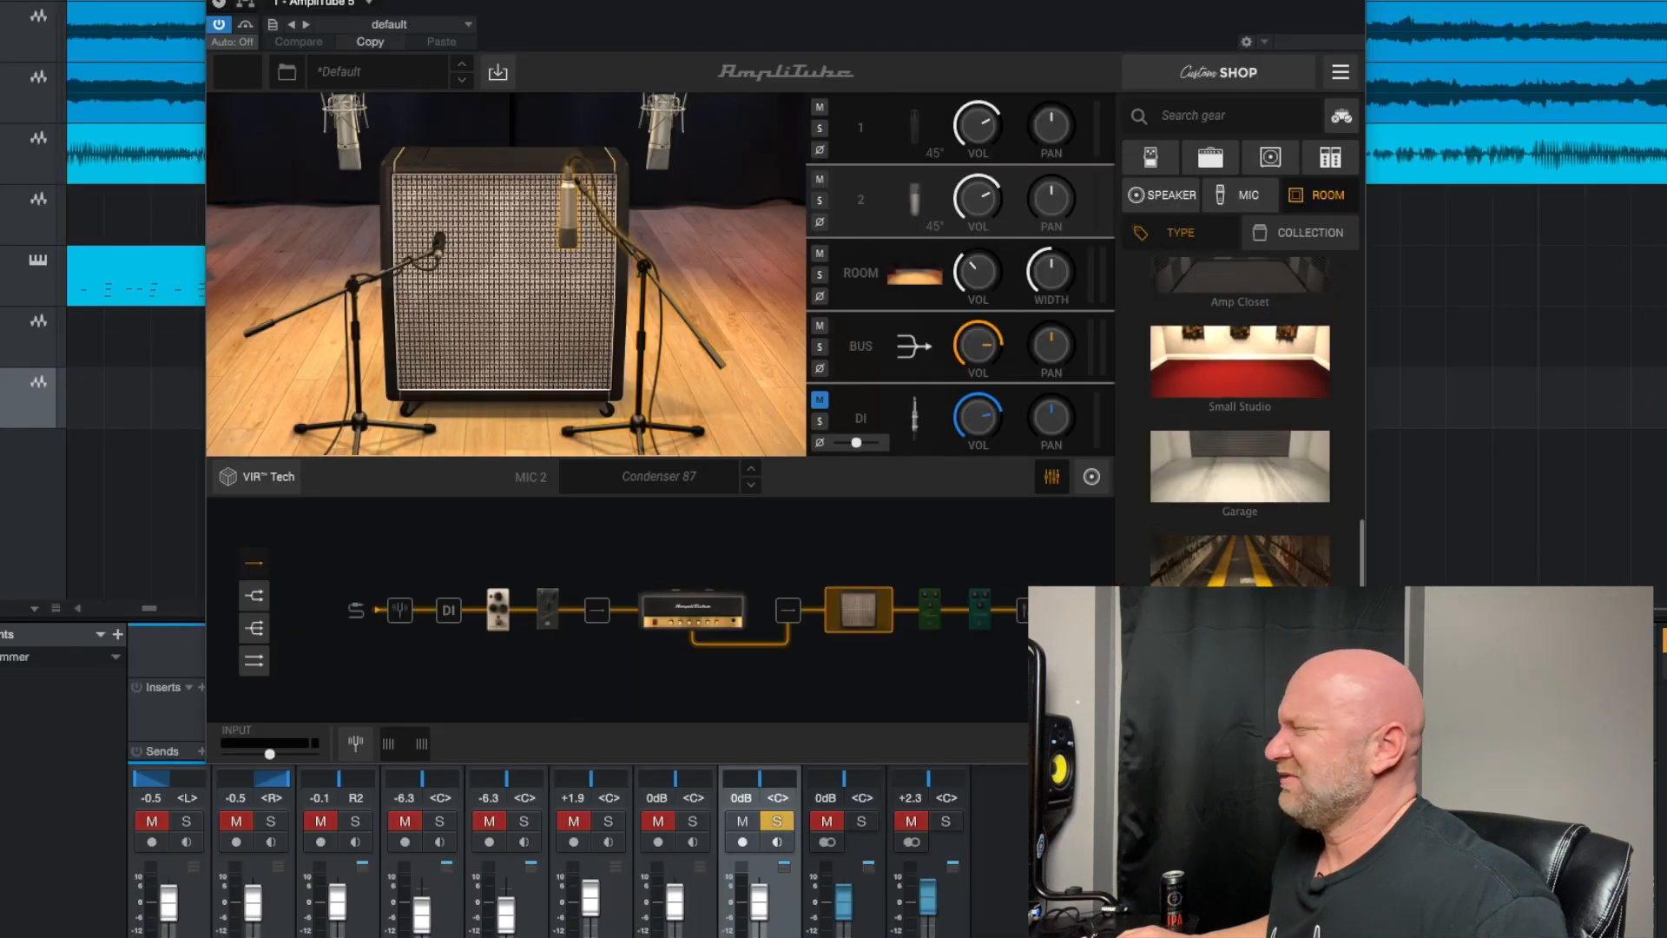
scroll(1175, 373, up, 10)
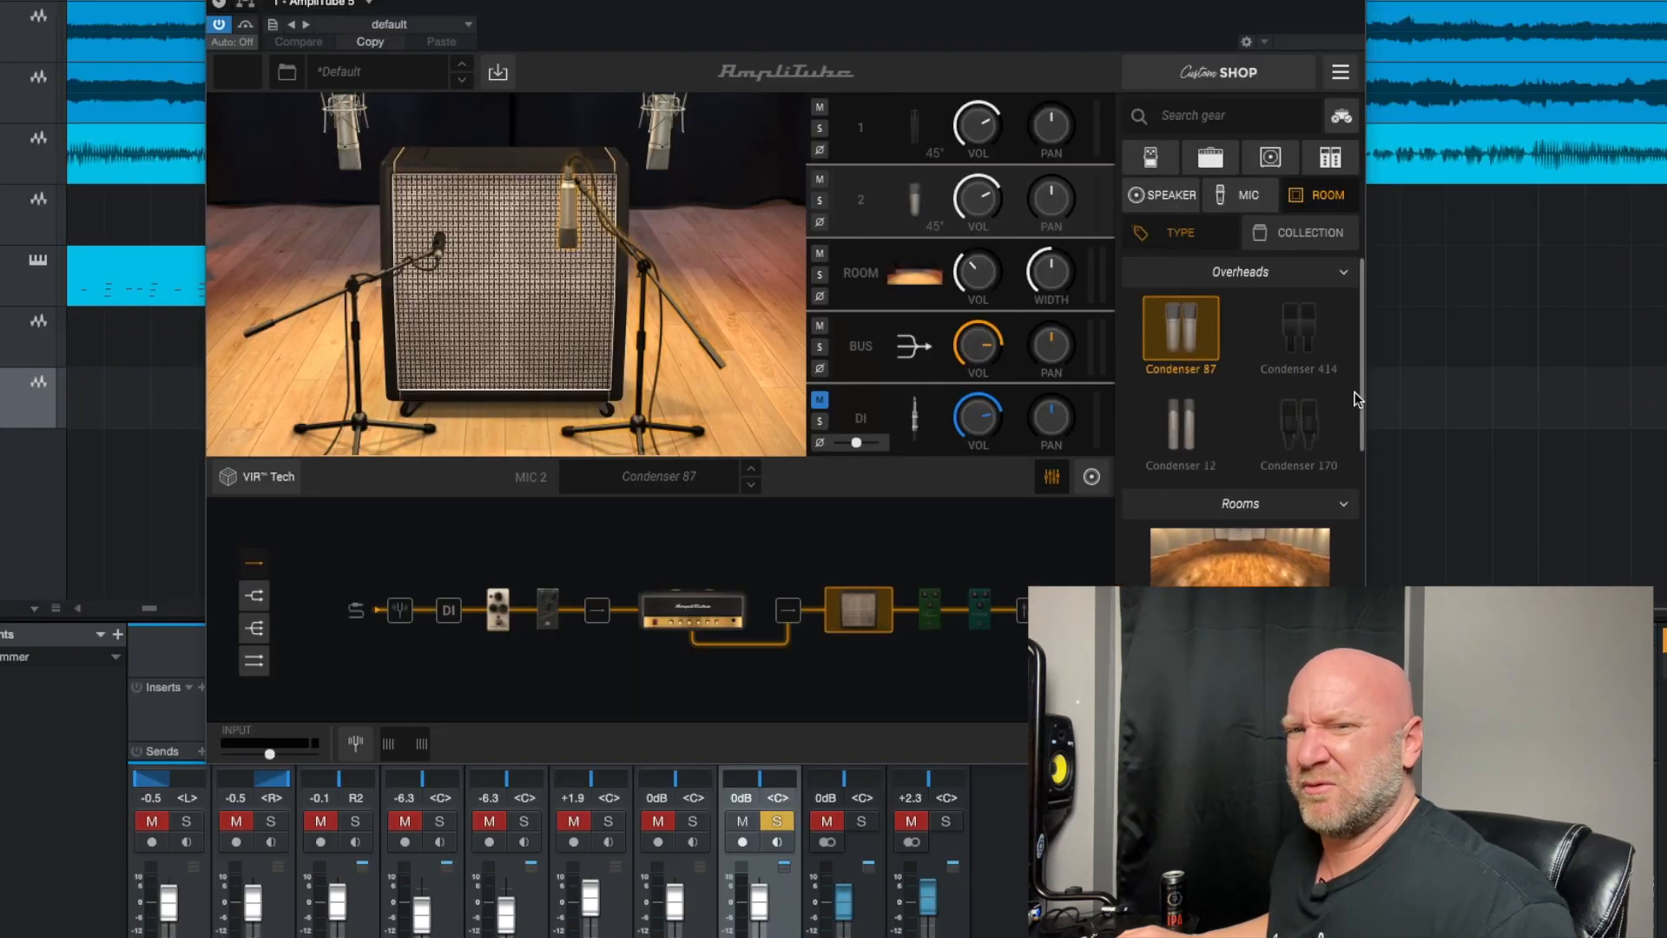
Show the rack effects after the cabinet and insert the Flanger between the Chorus and the Delay in the signal chain
click(933, 618)
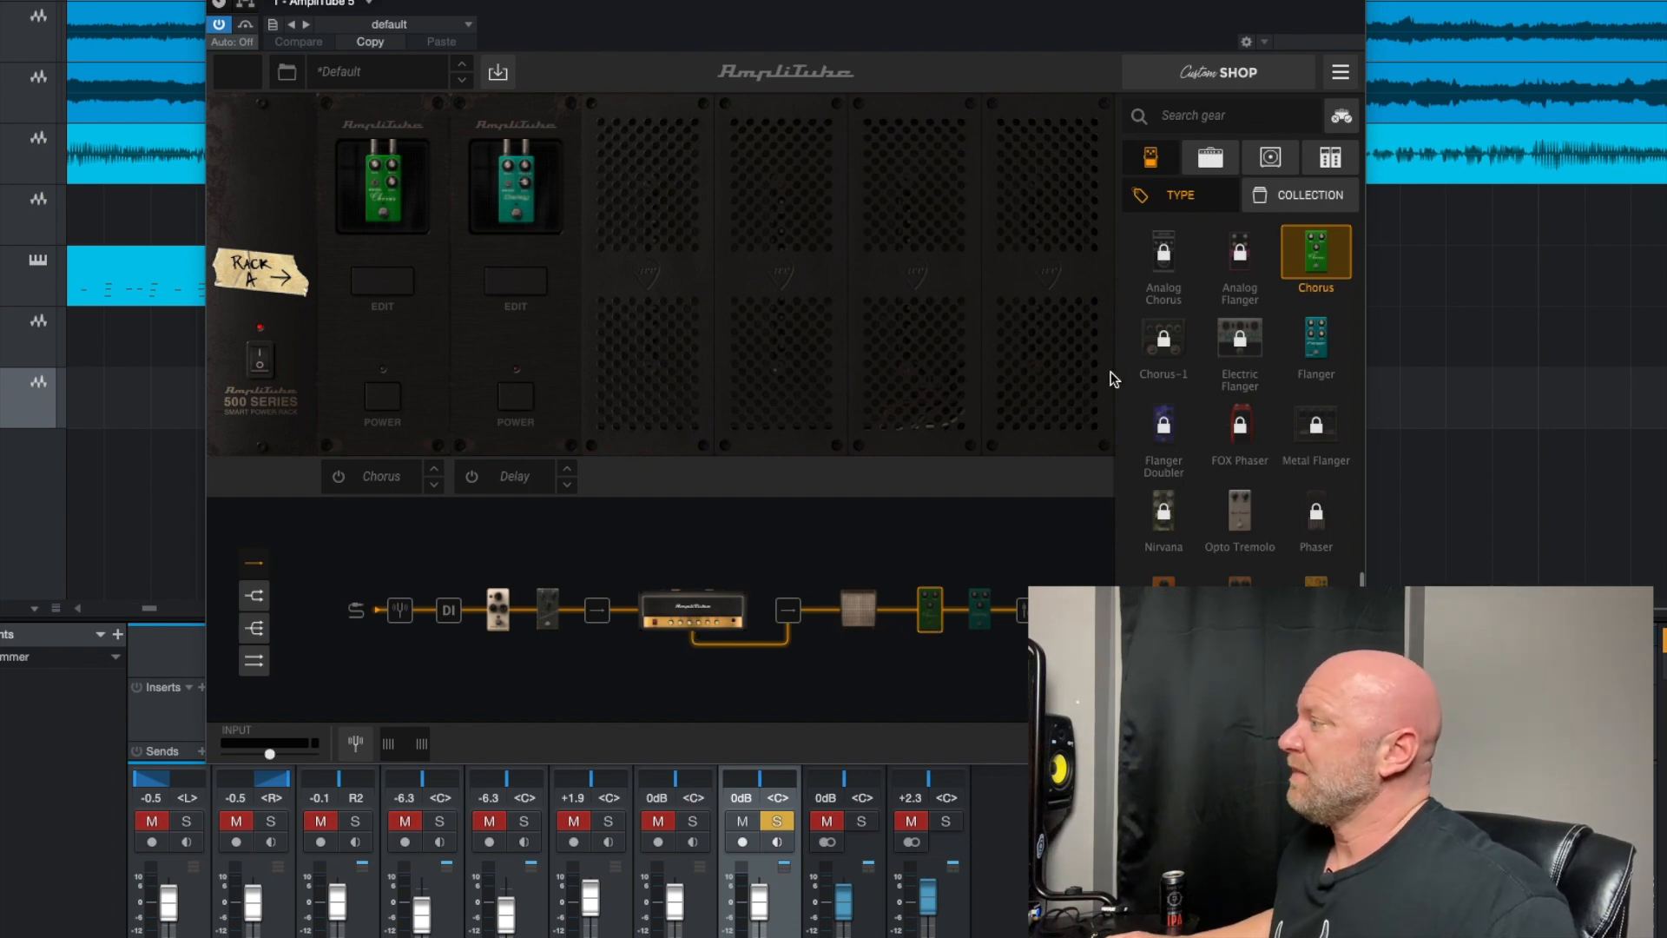
drag(1314, 357, 897, 628)
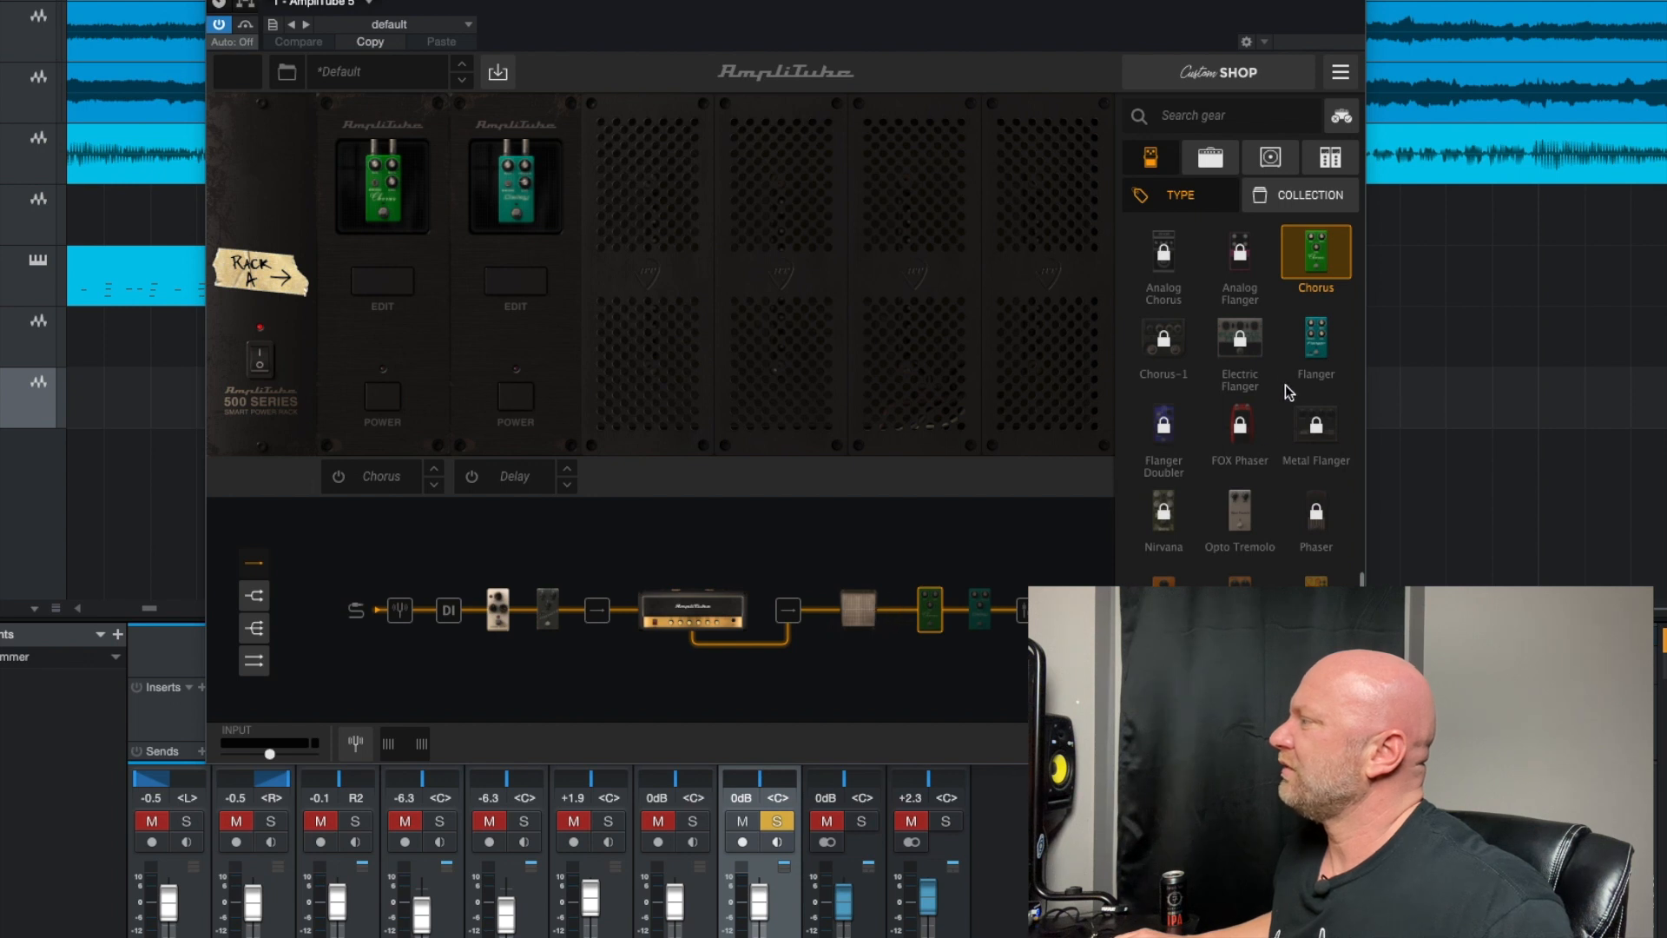
drag(1318, 349, 951, 623)
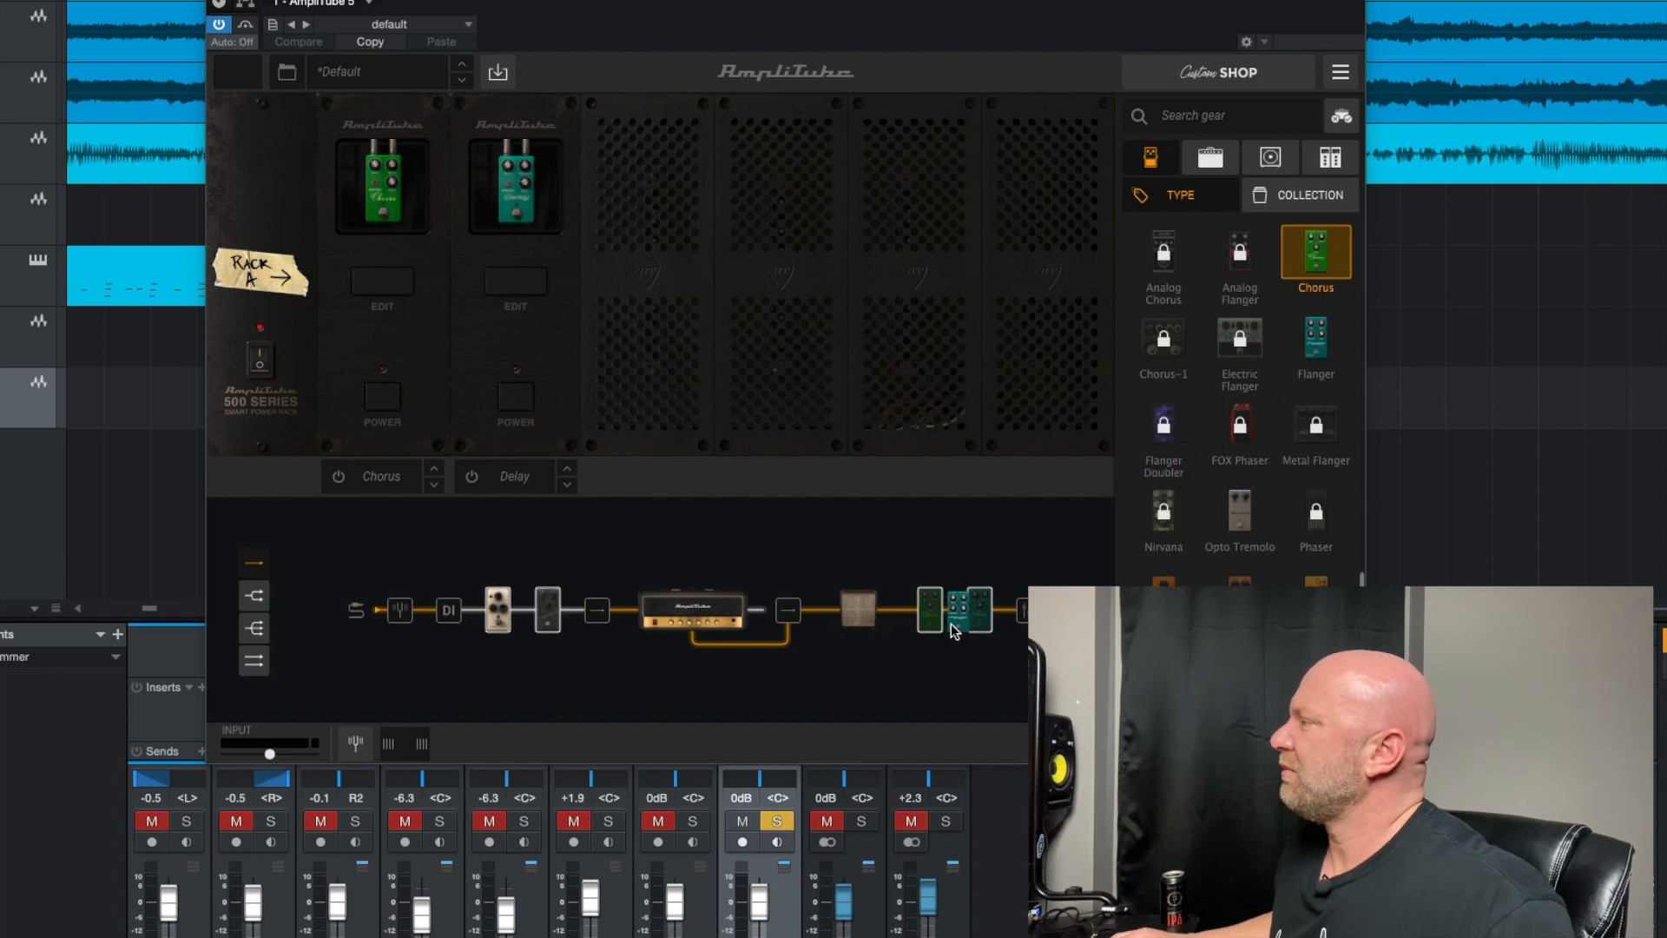